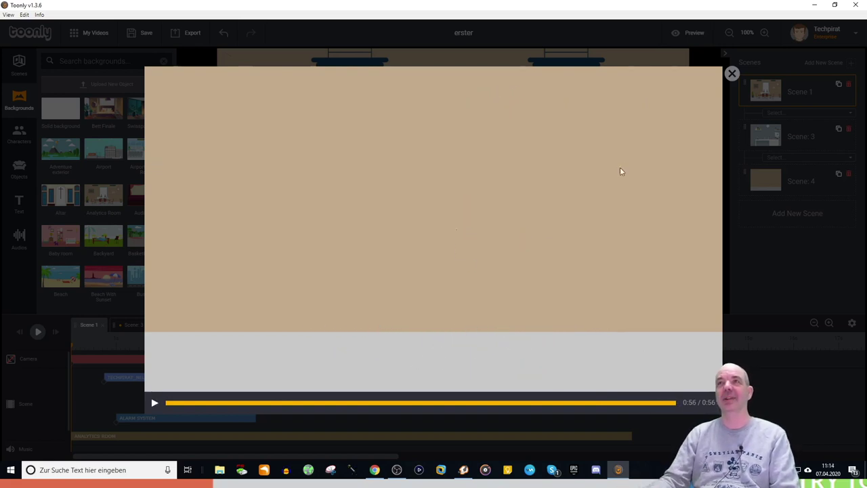
Close the video preview, save the erster project and return to the video overview.
left_click(732, 73)
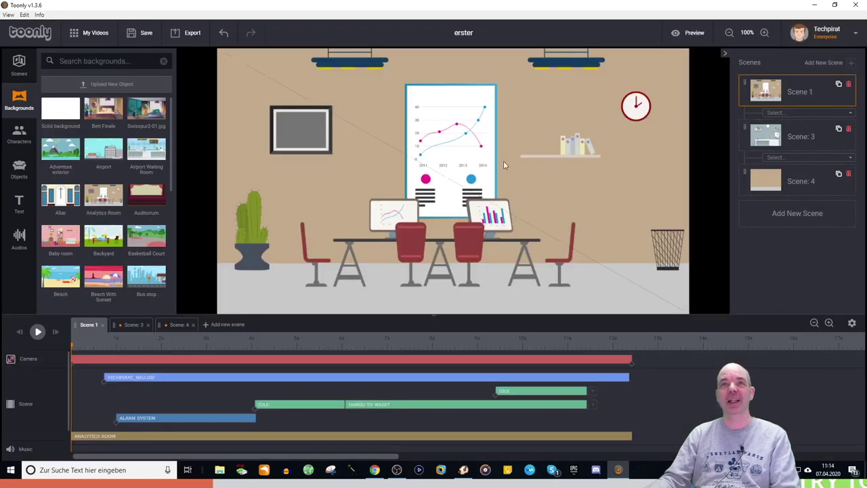
left_click(141, 36)
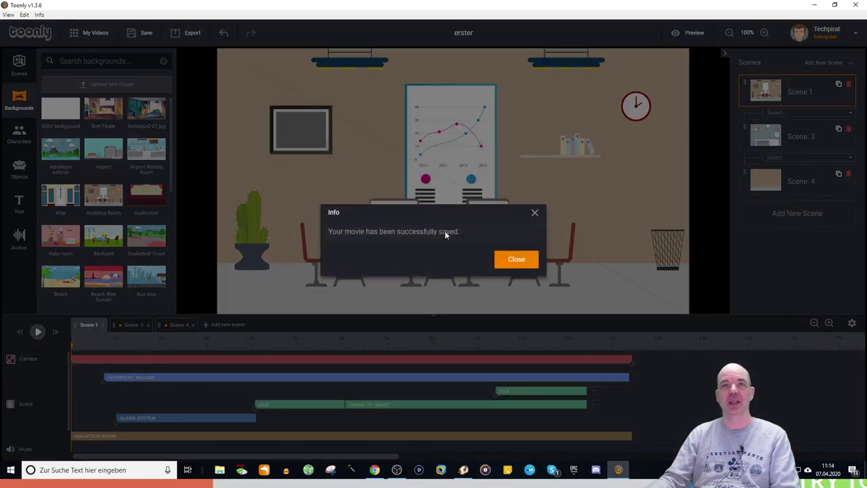
left_click(519, 263)
left_click(95, 33)
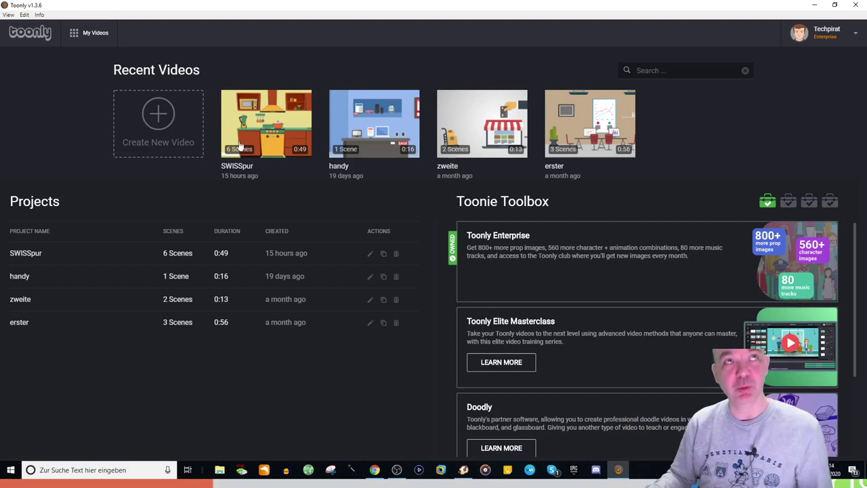
Create a new video named display2.
left_click(157, 132)
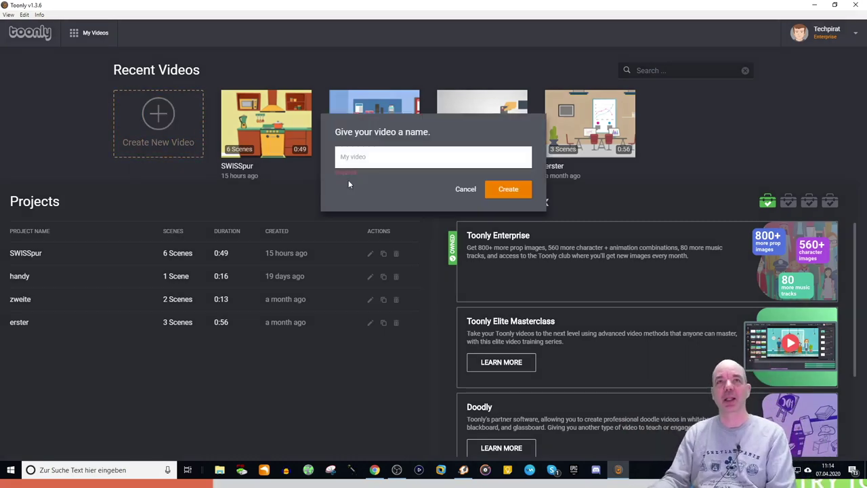
left_click(376, 152)
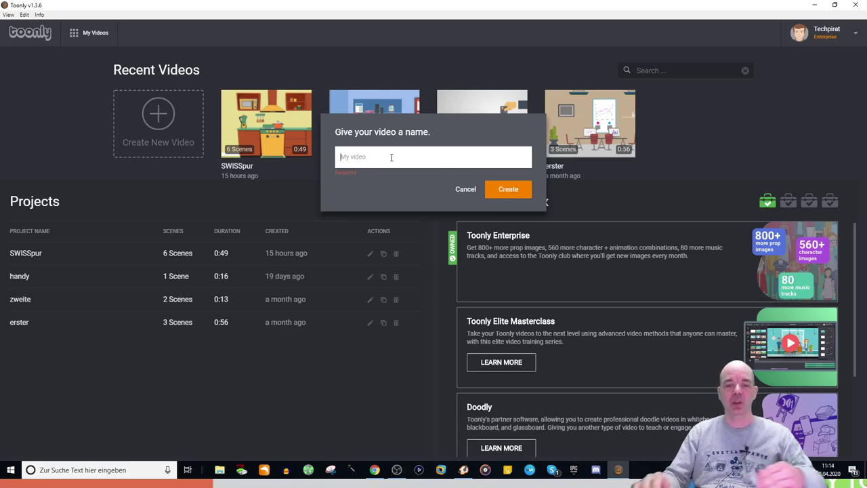
type("dis")
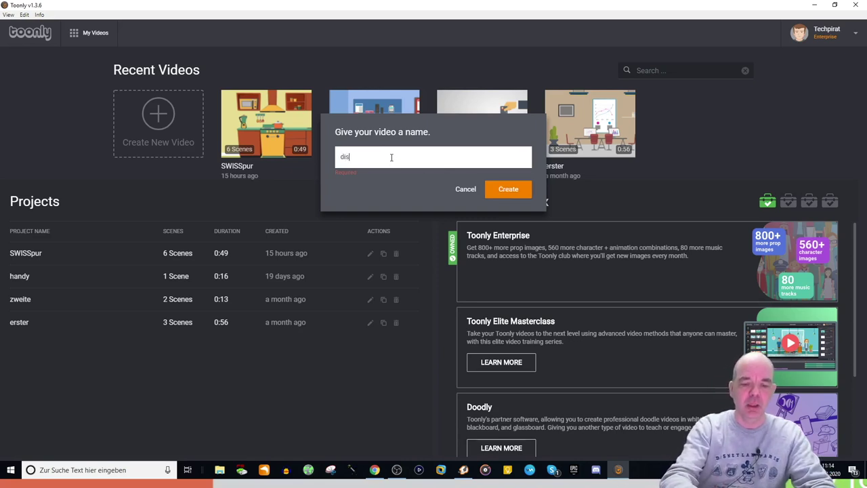
type("plays")
key("Return")
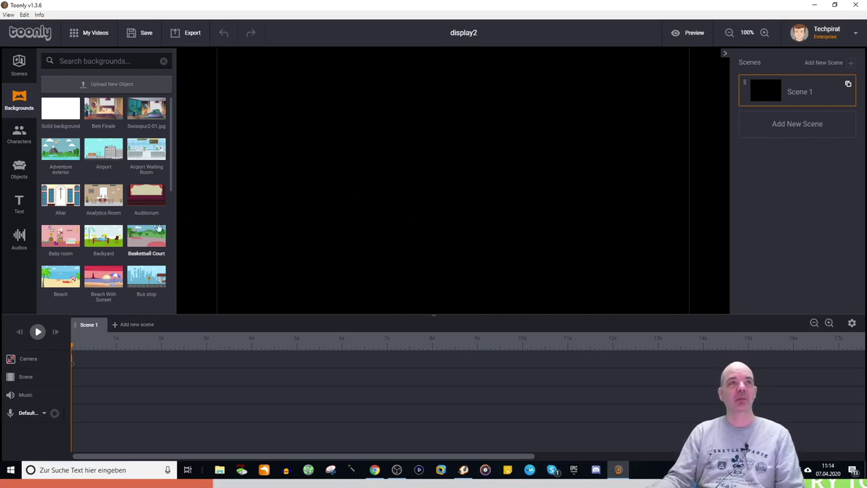
Add the Computer Lab background to Scene 1.
scroll(157, 159, "down", 2)
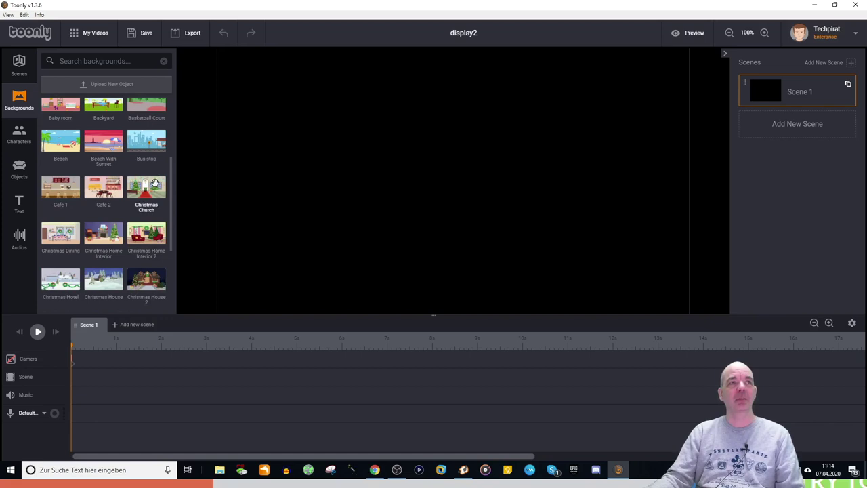
scroll(155, 184, "down", 4)
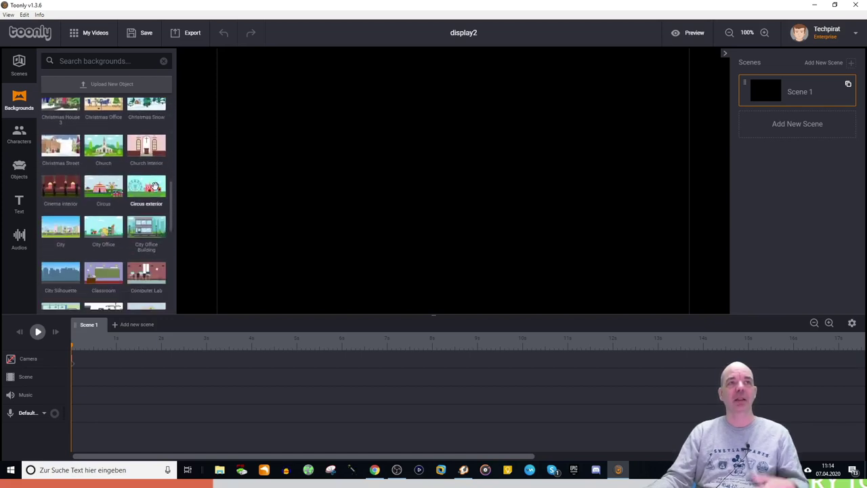
scroll(170, 199, "down", 2)
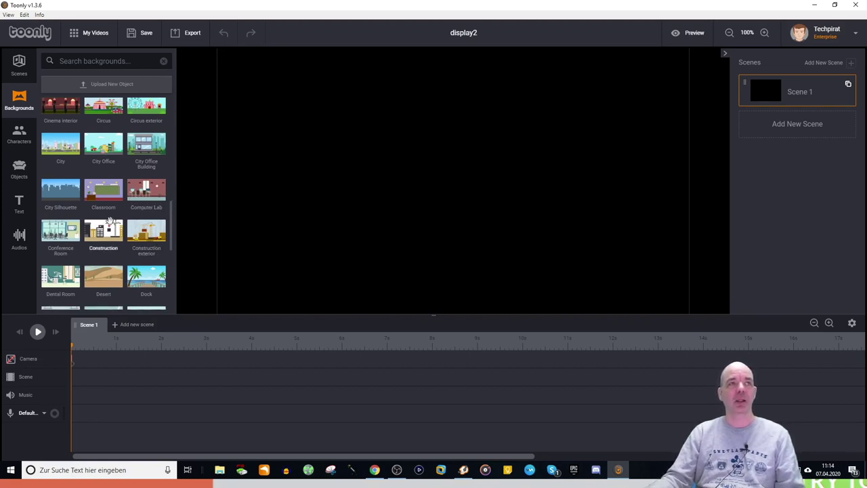
left_click(140, 194)
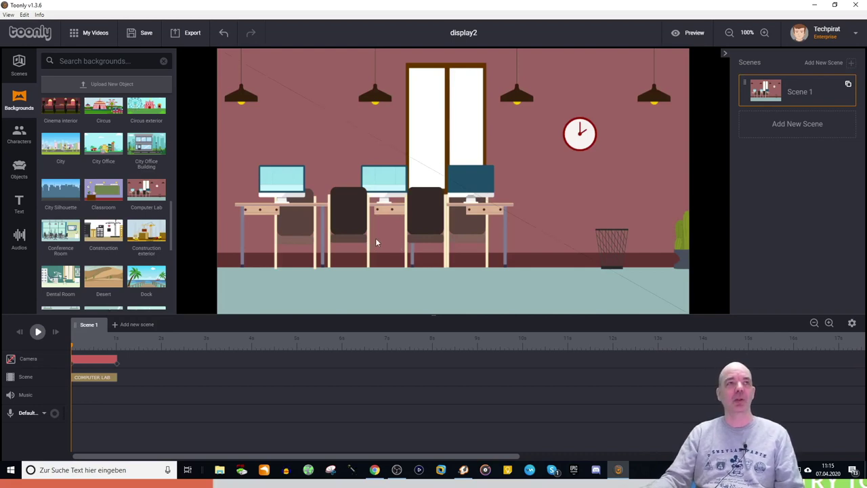
Add the Doctor character to the scene and stand him on the floor in front of the leftmost desk.
left_click(19, 134)
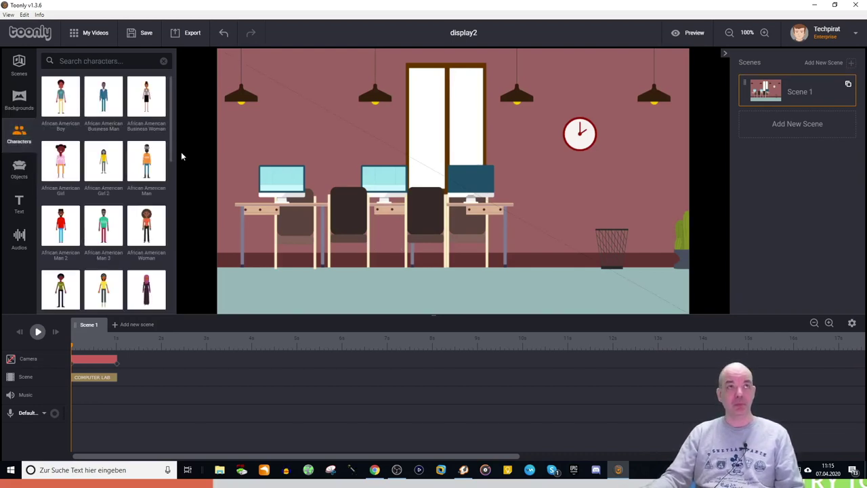
left_click_drag(172, 131, 175, 248)
scroll(156, 231, "down", 3)
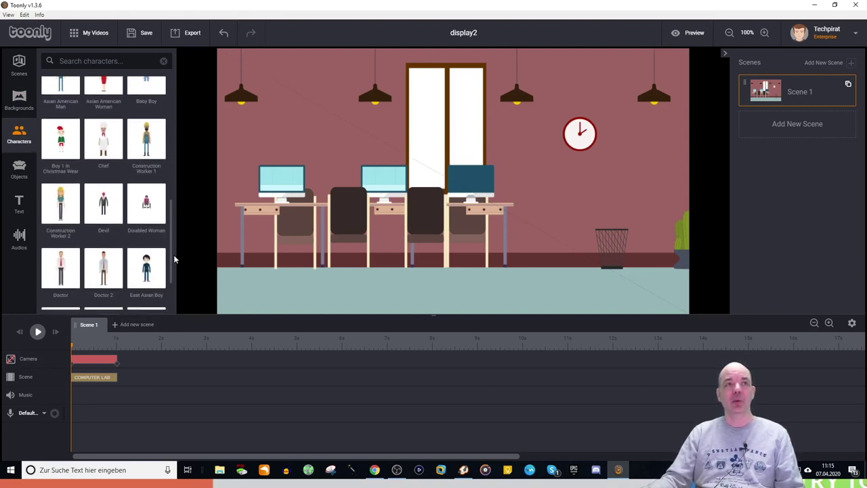
scroll(151, 217, "up", 1)
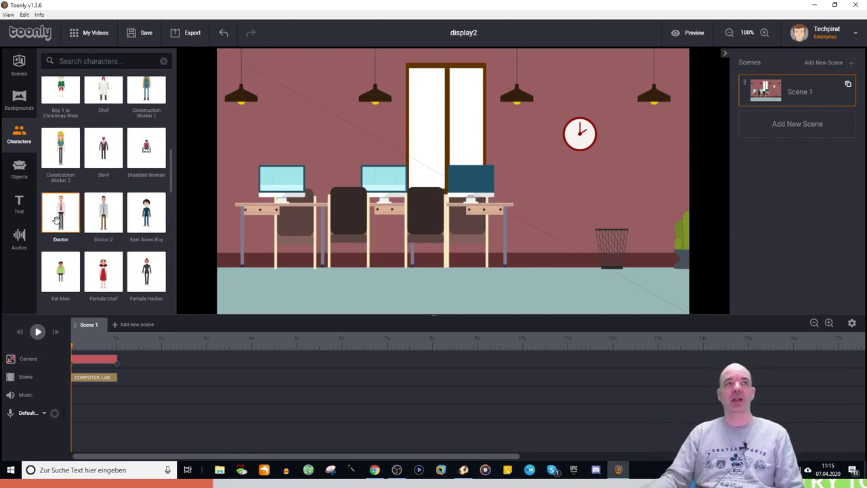
left_click_drag(64, 217, 330, 98)
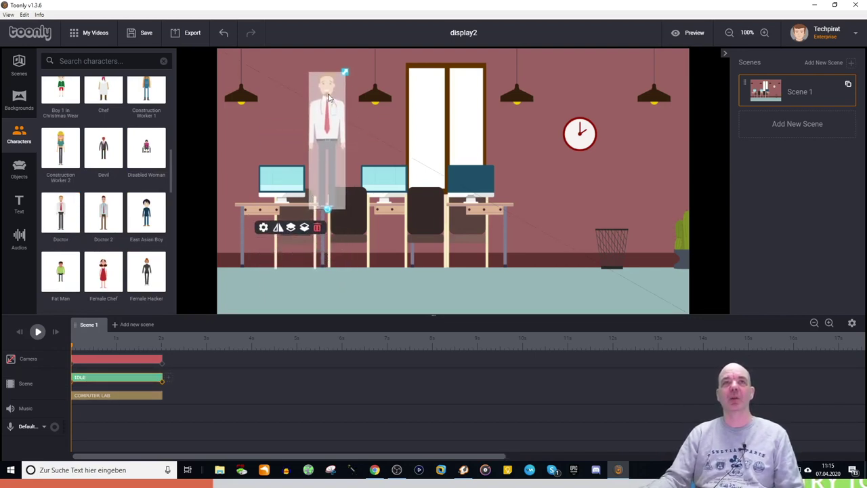
left_click_drag(323, 137, 300, 209)
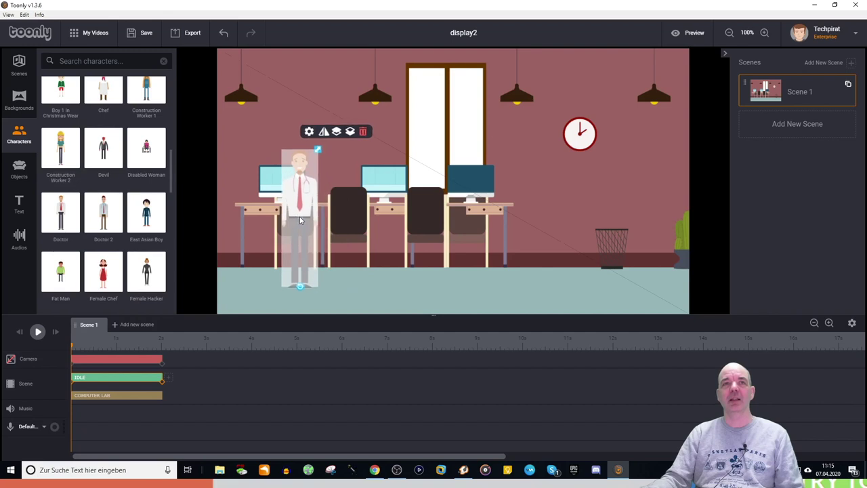
Enlarge the doctor to roughly two thirds of the scene height and place him between the first two monitors, feet near the scene's lower edge.
left_click_drag(317, 149, 468, 68)
left_click_drag(289, 202, 316, 254)
mouse_move(372, 122)
left_mouse_down()
mouse_move(362, 138)
mouse_move(381, 78)
mouse_move(386, 91)
mouse_move(369, 117)
mouse_move(374, 106)
left_mouse_up()
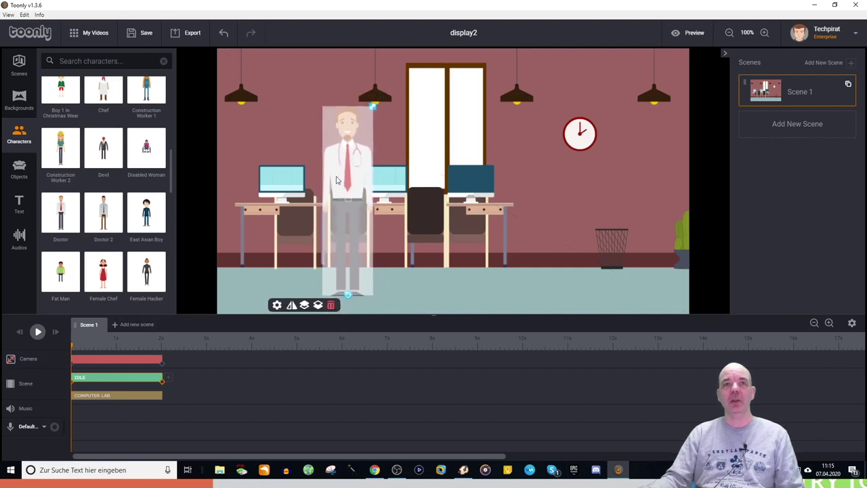
left_click_drag(336, 180, 303, 194)
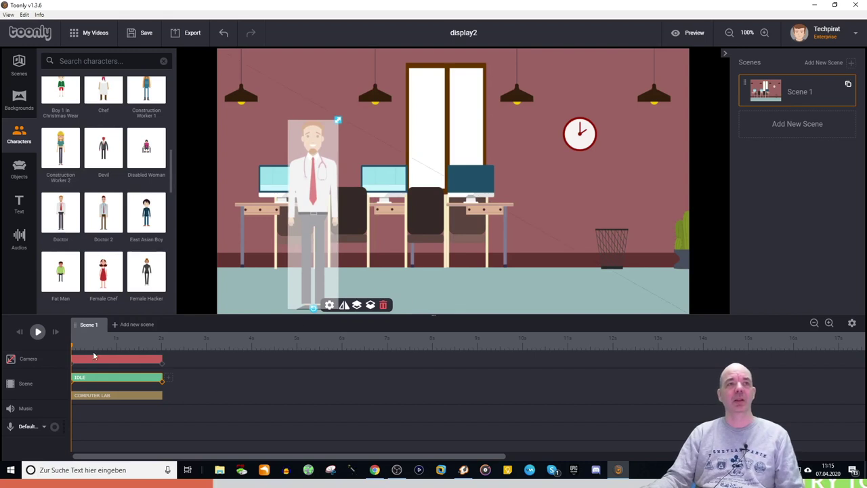
Play back Scene 1 to check how the doctor enters and leaves the scene.
left_click(38, 332)
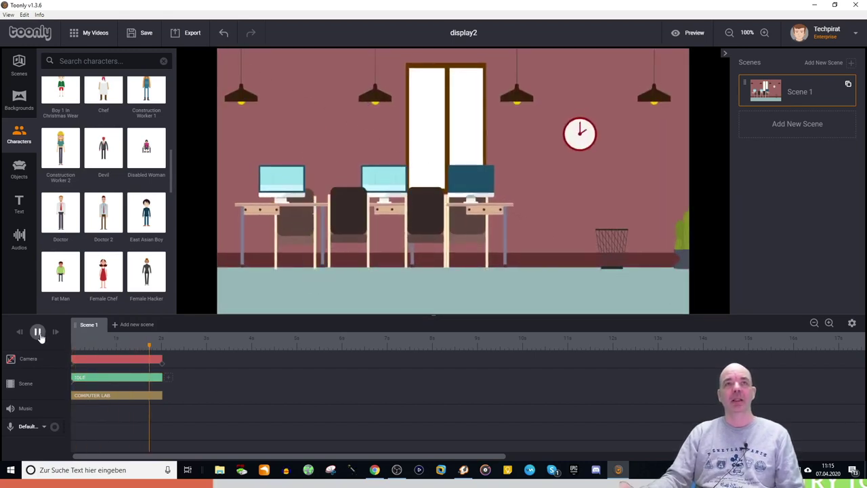
left_click(38, 332)
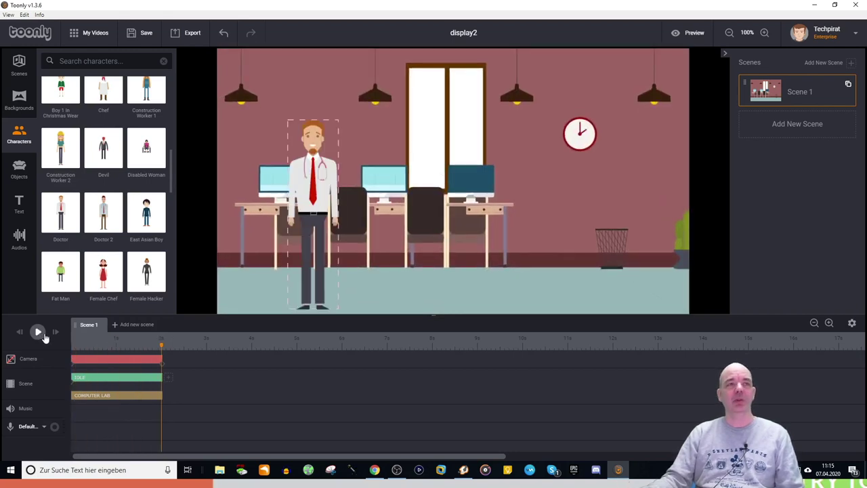
left_click(38, 333)
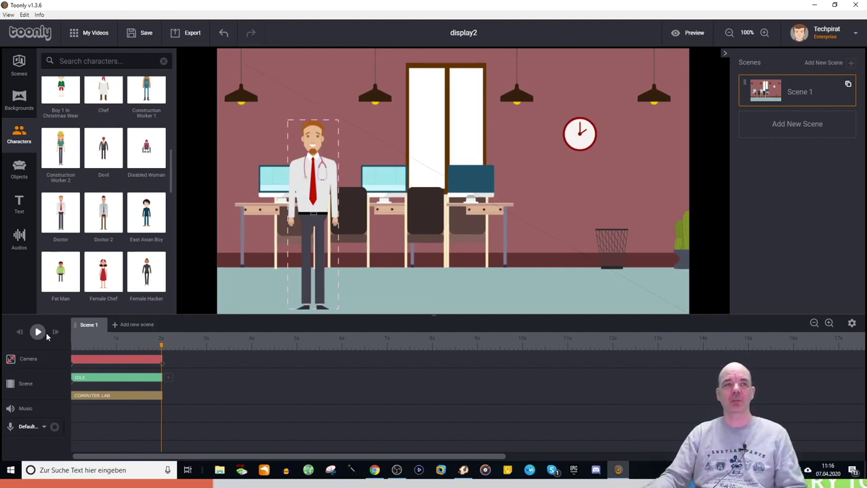
Set the out effect of the doctor's Idle animation to Instant and play the scene from the start.
left_click(112, 378)
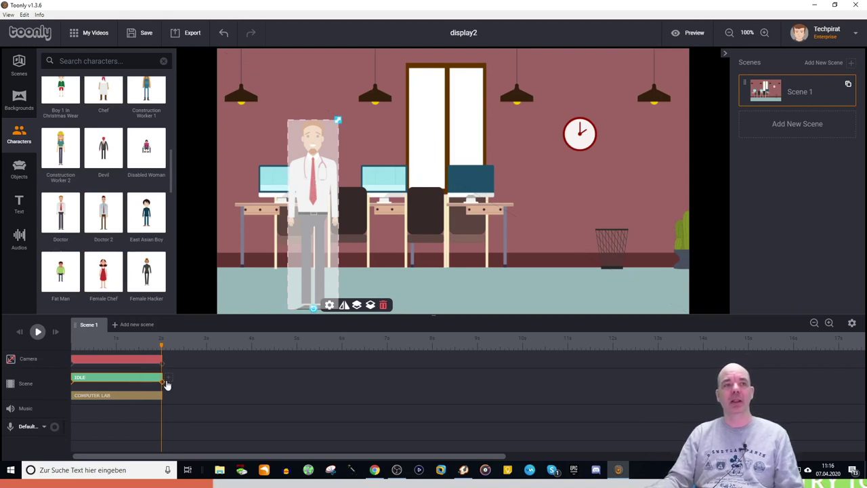
left_click(118, 377)
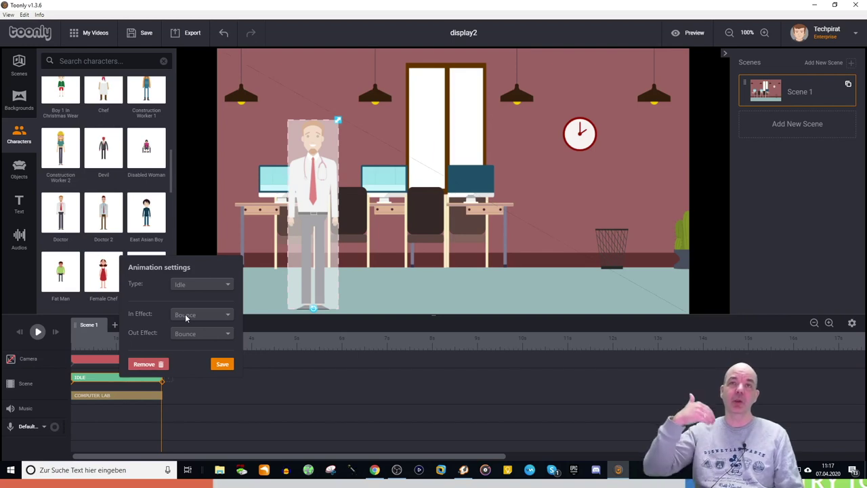
left_click(209, 340)
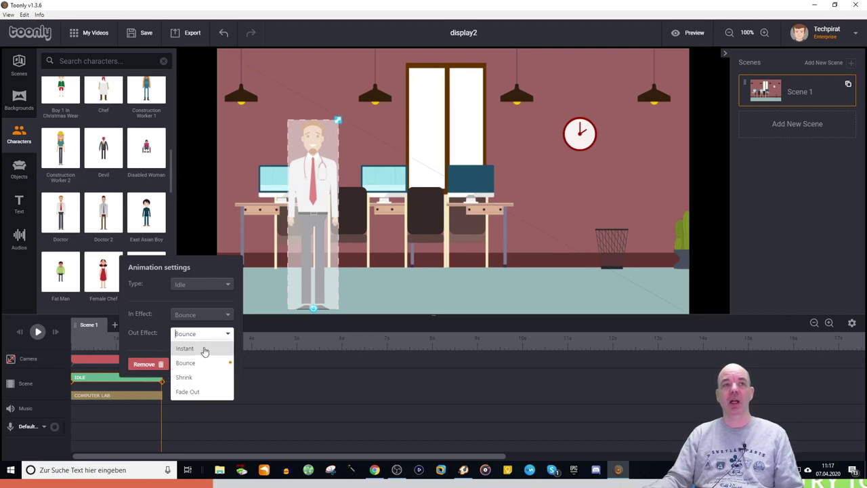
left_click(203, 348)
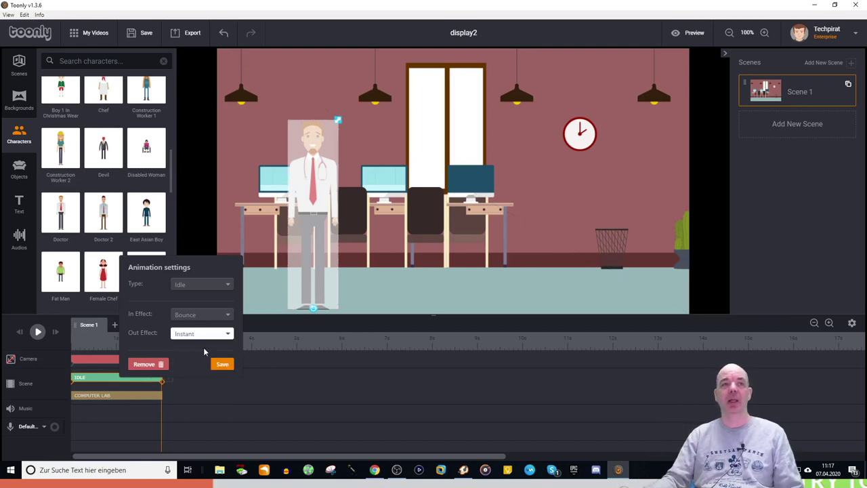
left_click(215, 367)
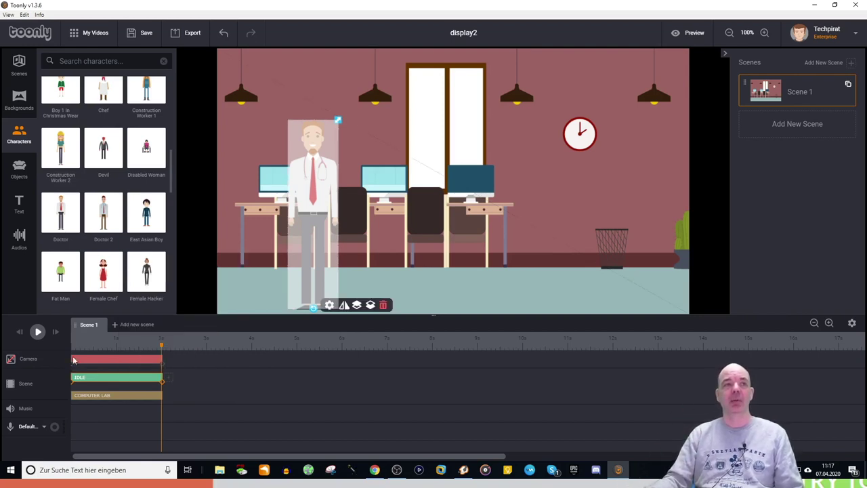
left_click(71, 329)
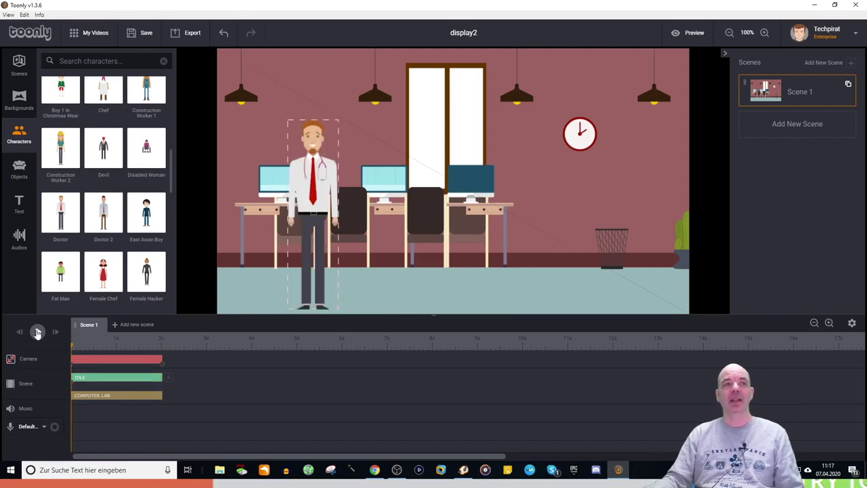
left_click(37, 332)
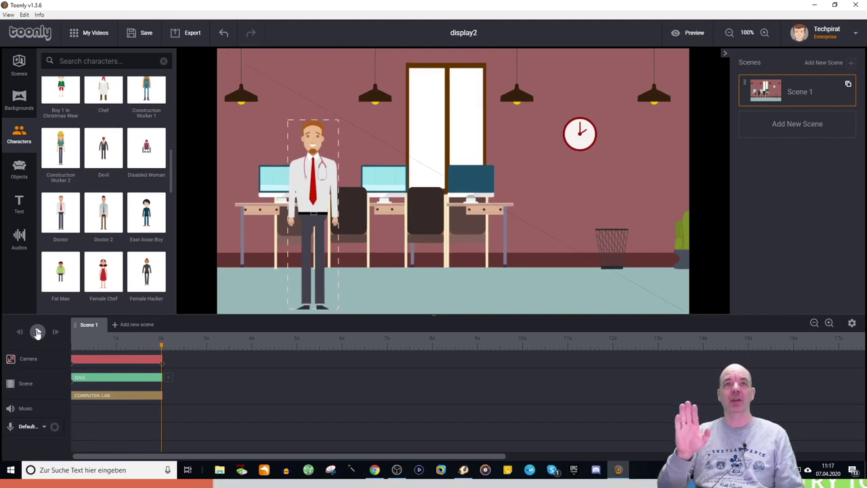
Append a Say hi animation after the doctor's Idle animation on the timeline.
left_click(168, 378)
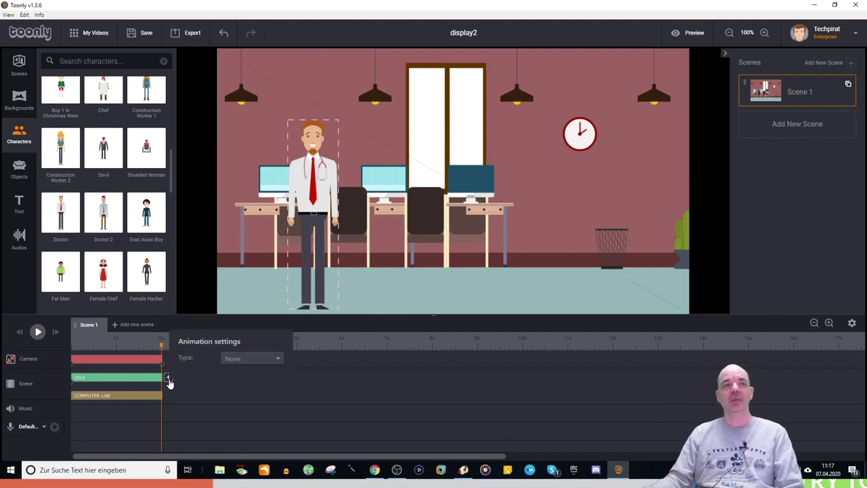
left_click(267, 358)
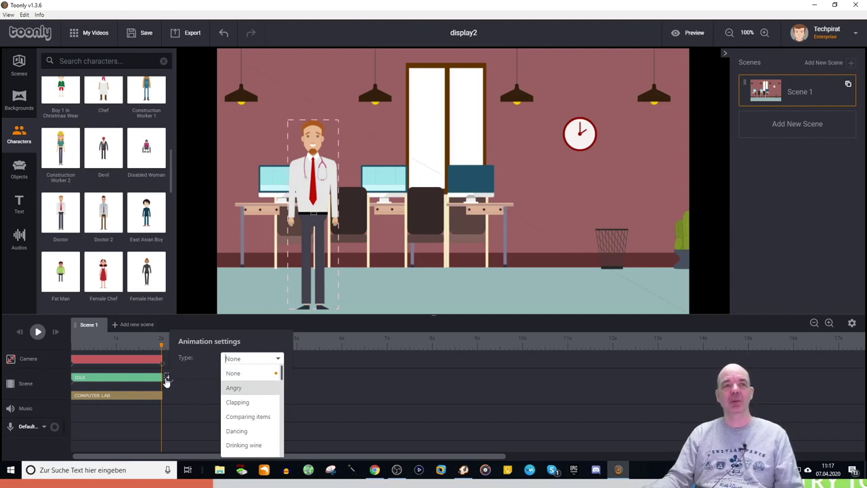
scroll(251, 386, "down", 3)
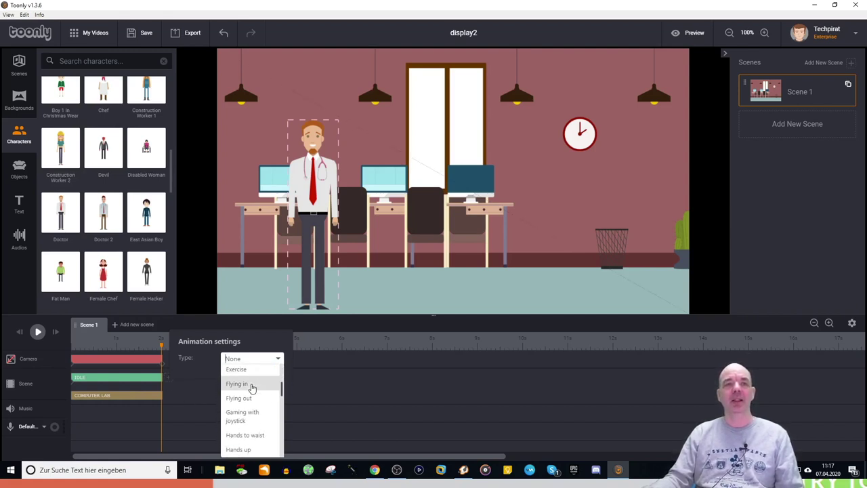
scroll(253, 388, "down", 2)
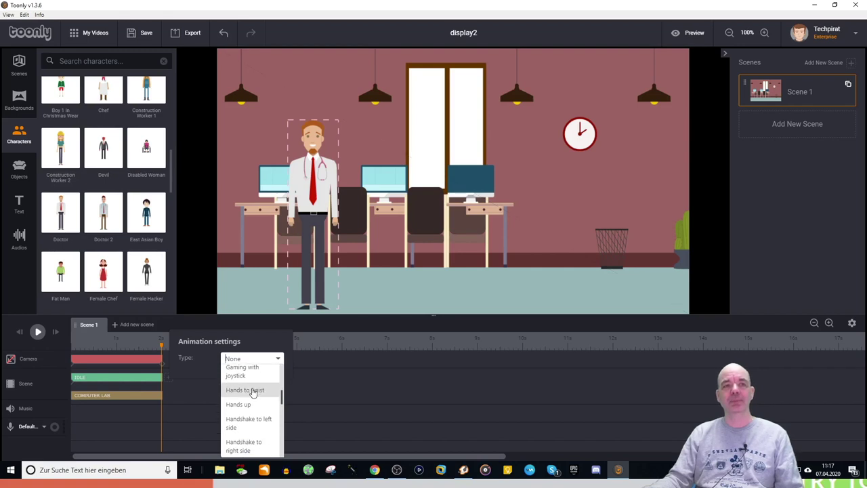
scroll(252, 393, "down", 3)
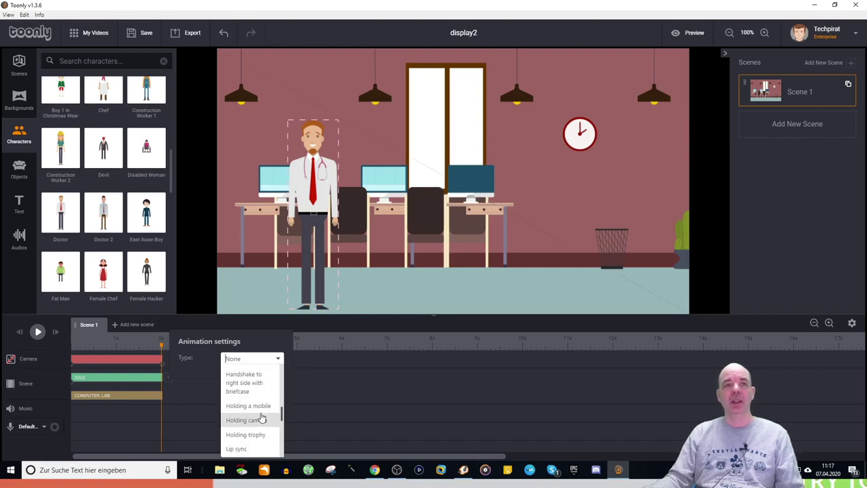
scroll(263, 419, "down", 2)
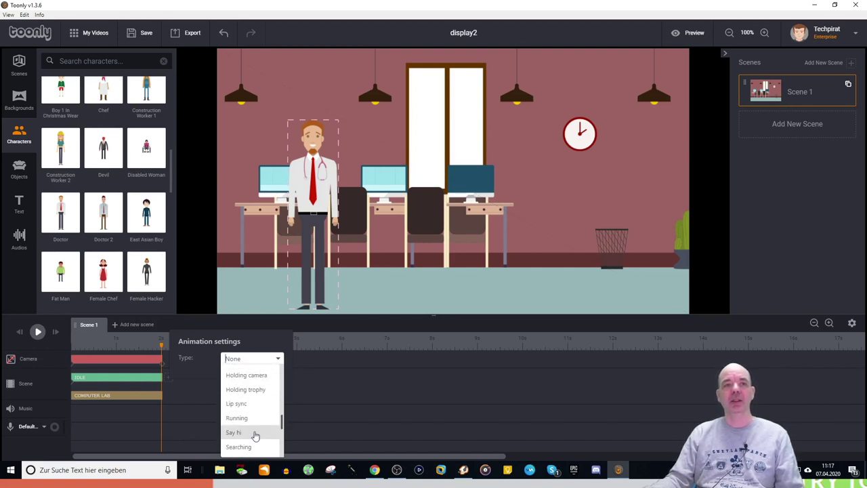
left_click(255, 433)
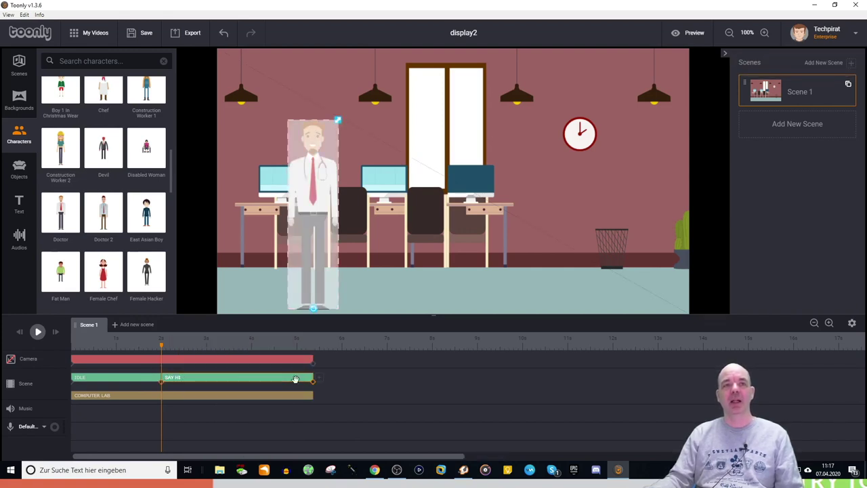
Play the scene from the start, and append a Lip sync animation after the doctor's Say hi animation.
left_click(72, 345)
left_click(37, 331)
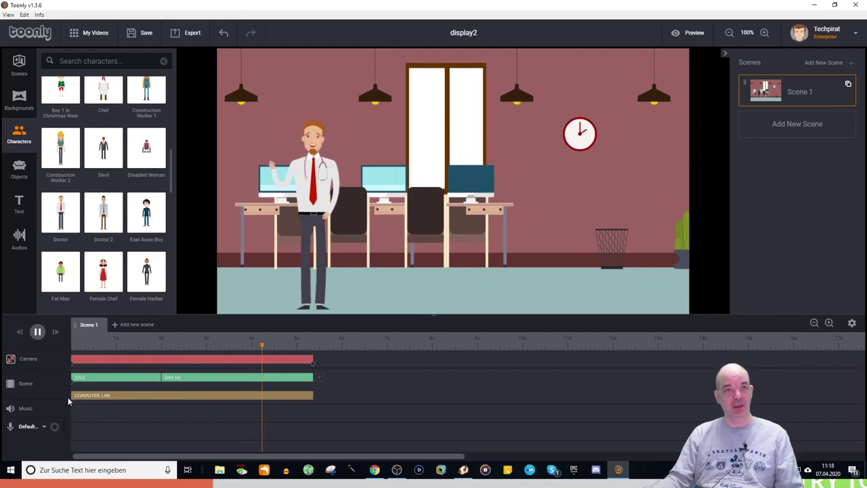
left_click(320, 379)
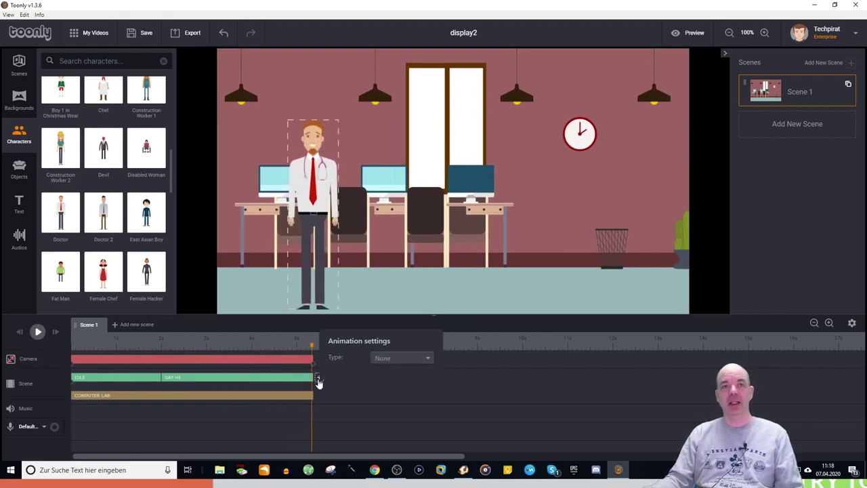
left_click(414, 359)
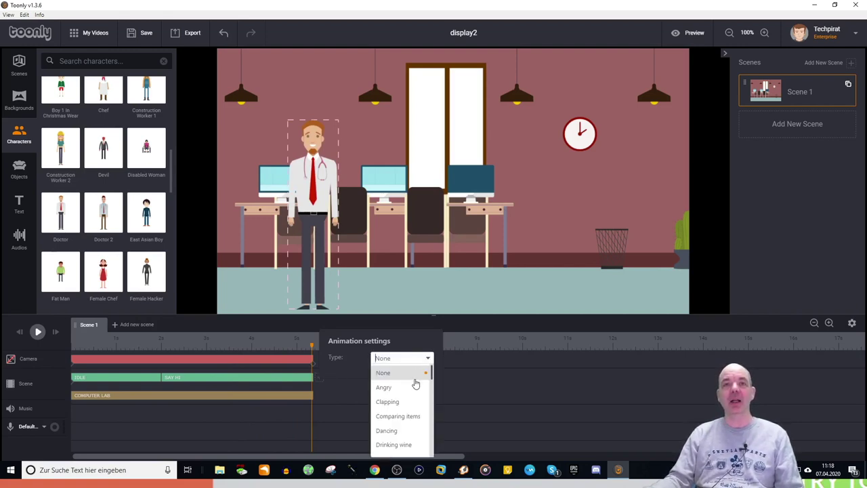
scroll(414, 387, "down", 3)
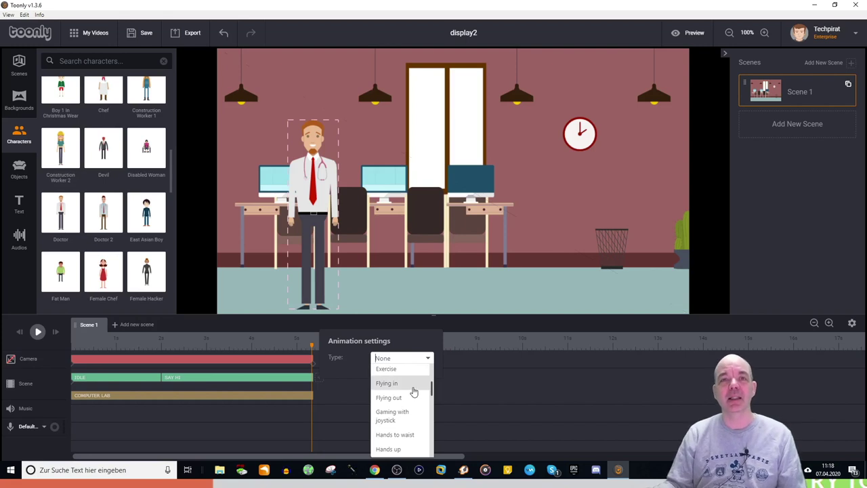
scroll(412, 393, "down", 4)
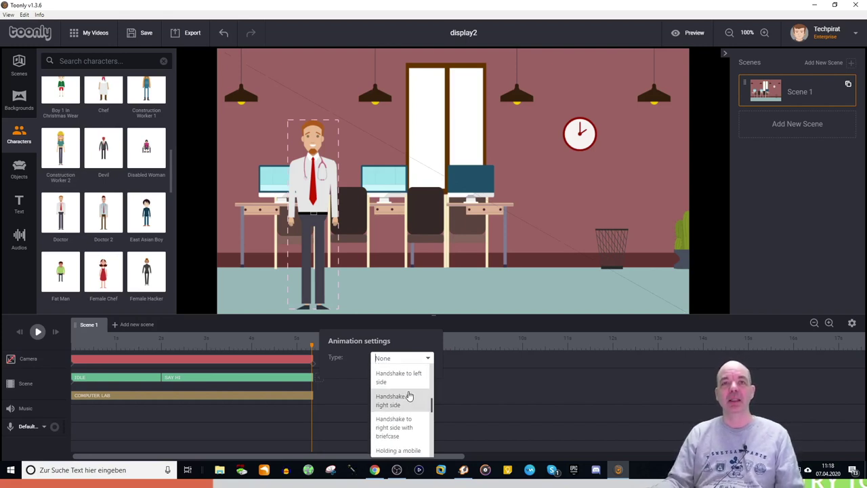
scroll(406, 399, "down", 5)
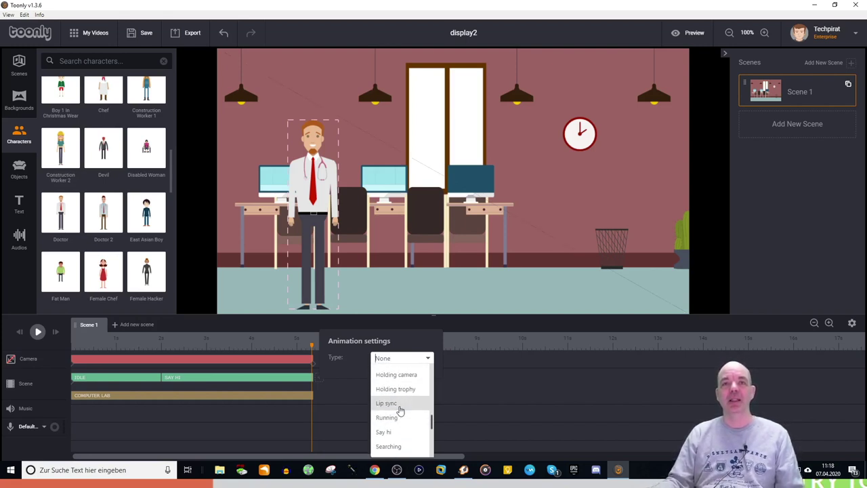
left_click(400, 409)
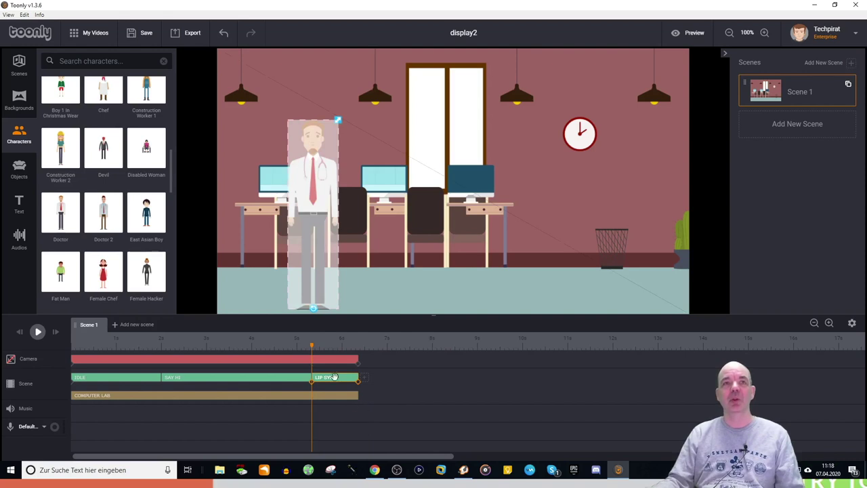
Extend the doctor's Lip sync animation on the timeline so that it ends at about 14 s.
left_click(359, 383)
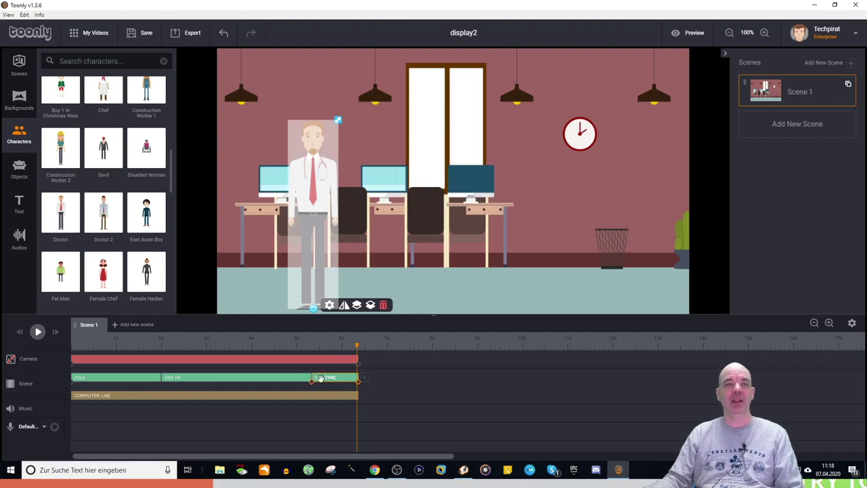
left_click_drag(358, 378, 614, 380)
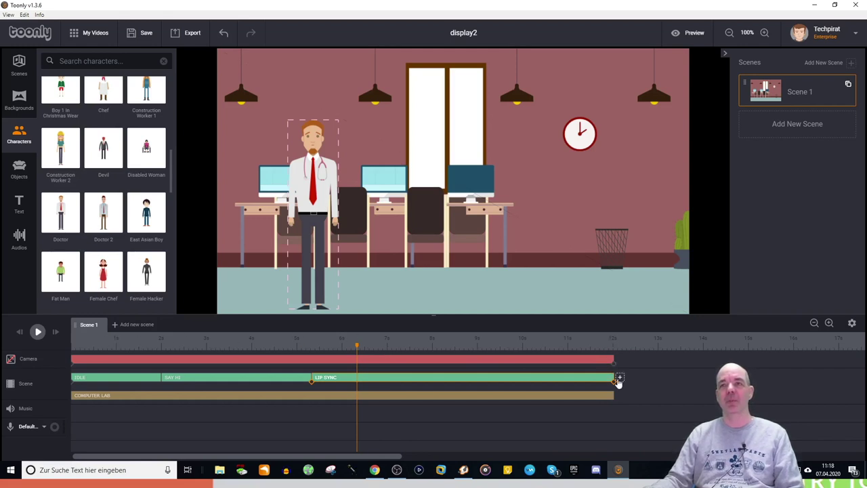
left_click_drag(615, 377, 705, 374)
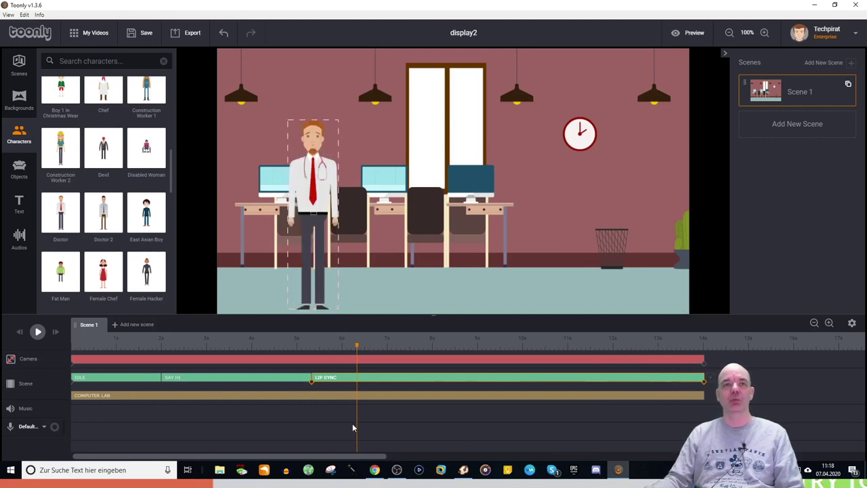
Record a microphone voiceover starting at the beginning of the Lip sync animation, at about 5.3 s.
left_click(309, 346)
left_click(319, 344)
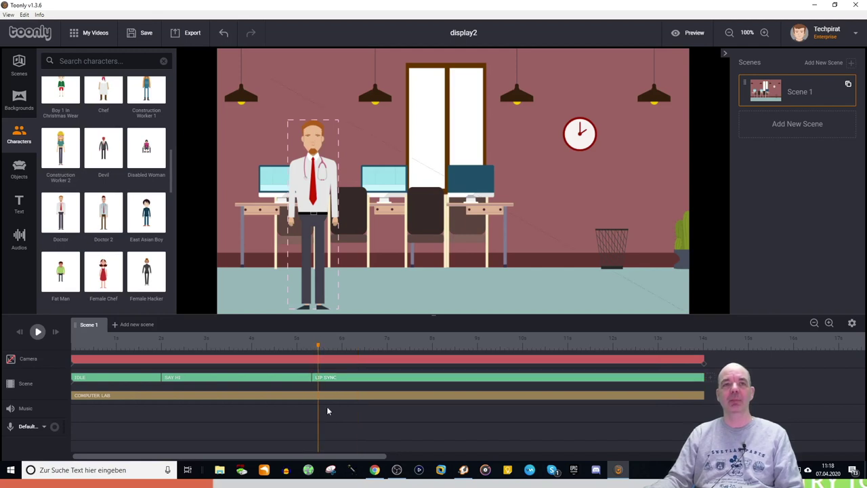
left_click(313, 344)
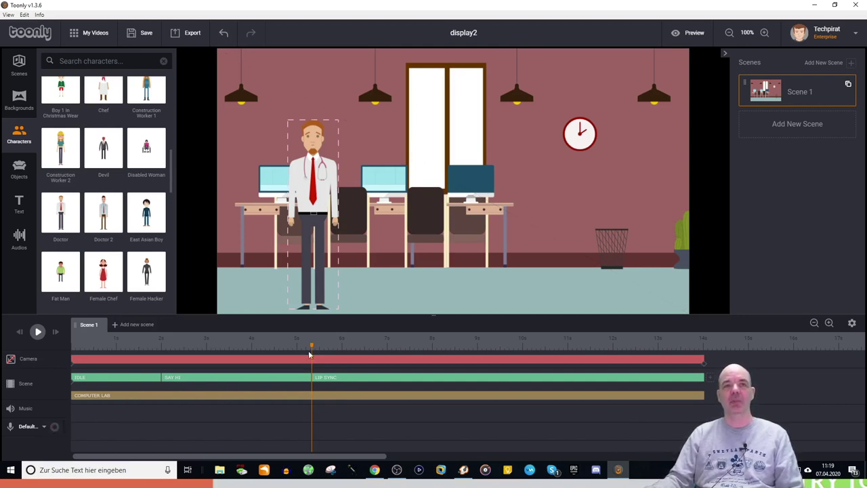
left_click(55, 429)
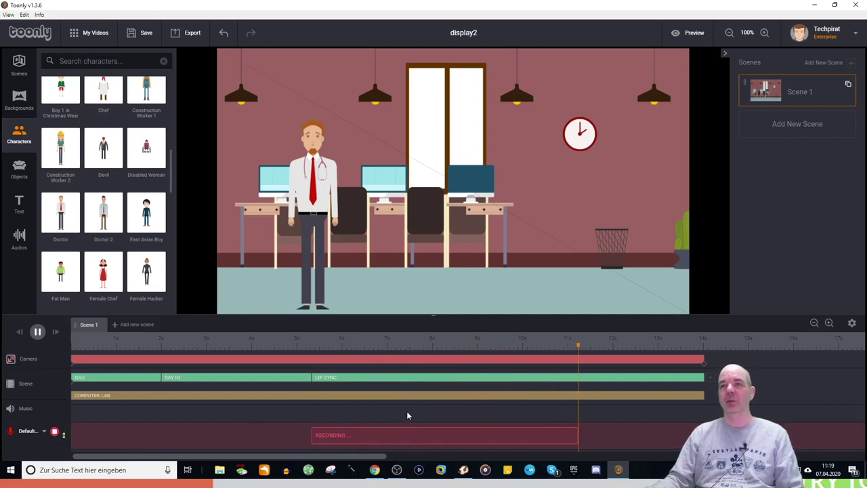
left_click(54, 431)
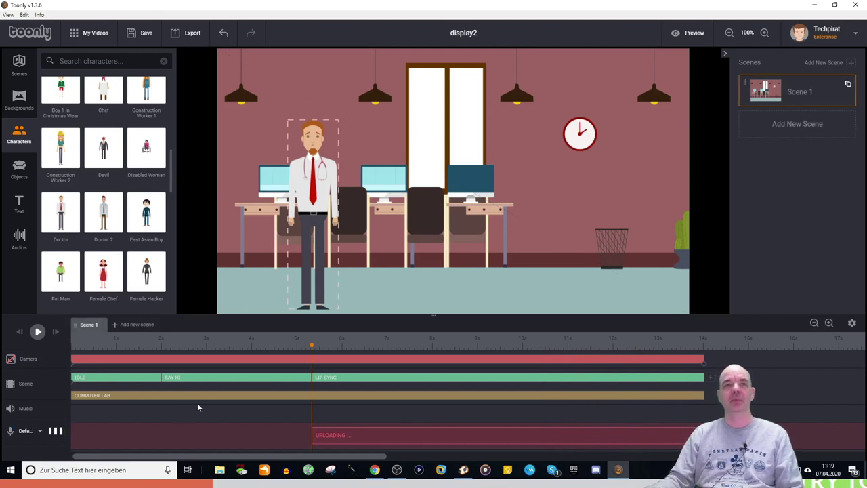
Record a second, short voiceover starting at the Say hi animation, at about 2 s.
left_click(163, 347)
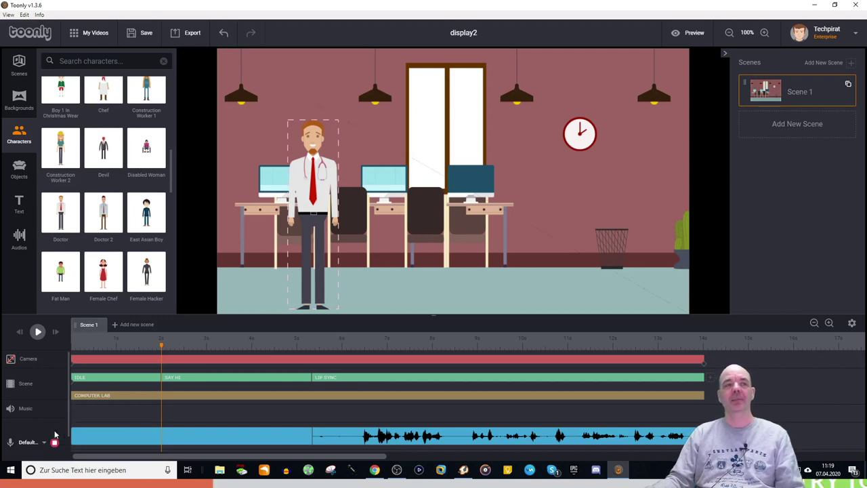
left_click(54, 434)
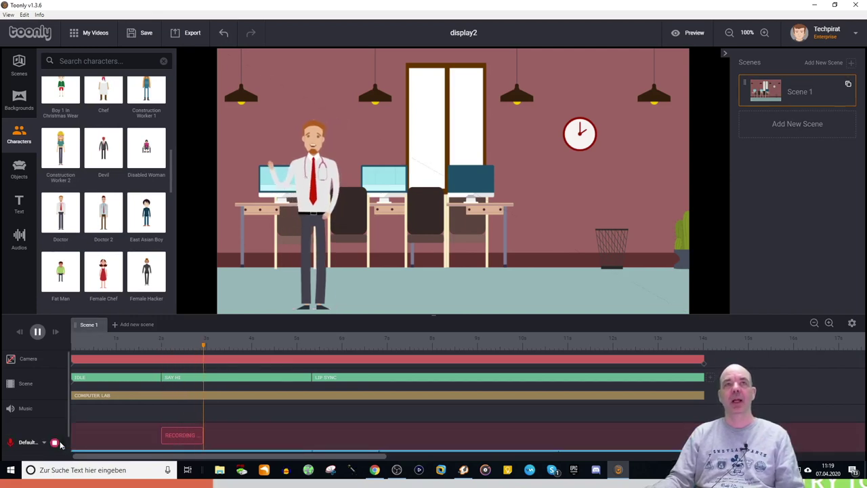
left_click(54, 442)
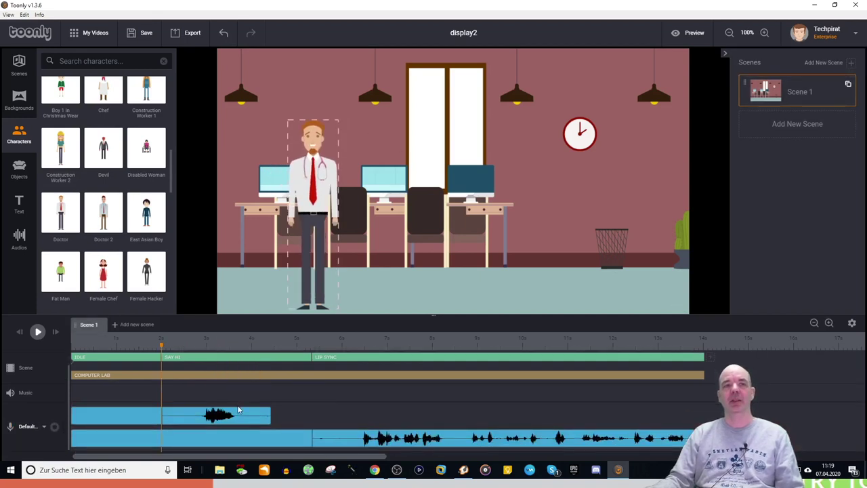
Play the scene from the start to check both voiceovers against the doctor's animations, and inspect the audio tracks.
left_click(71, 343)
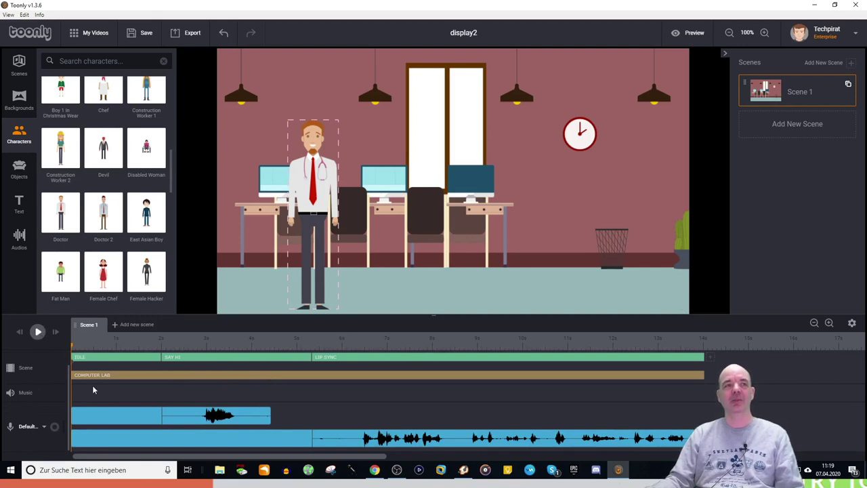
left_click(38, 332)
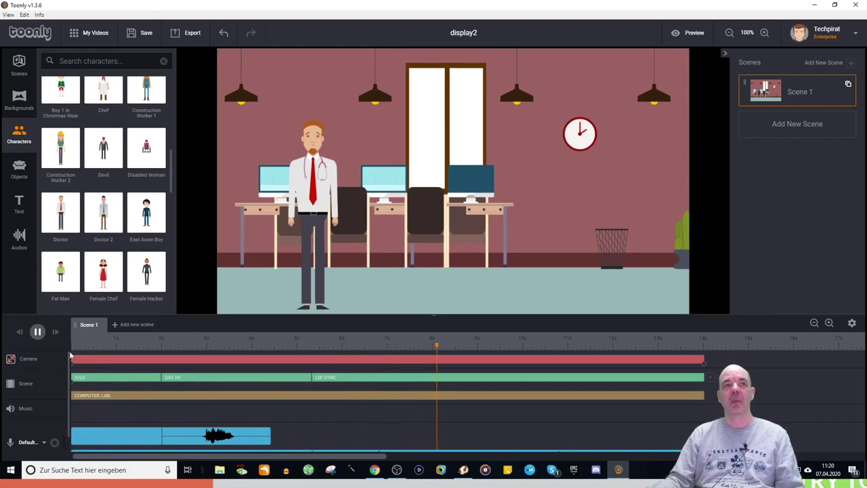
left_click(37, 331)
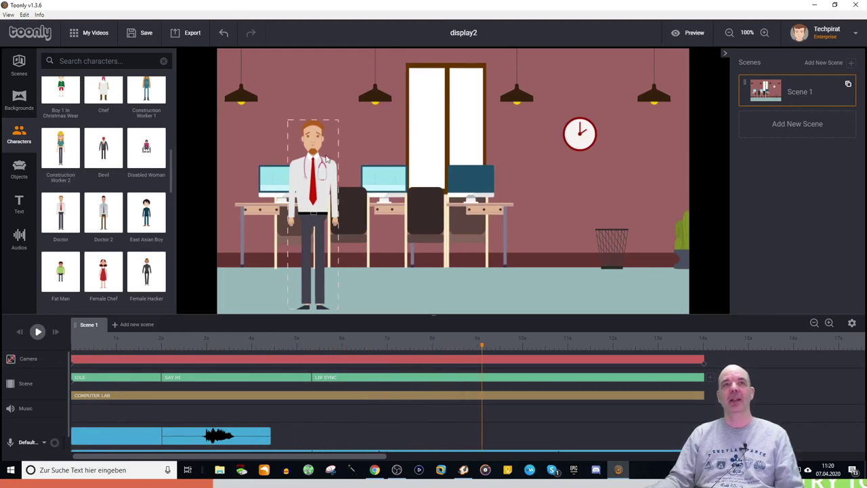
scroll(343, 406, "down", 1)
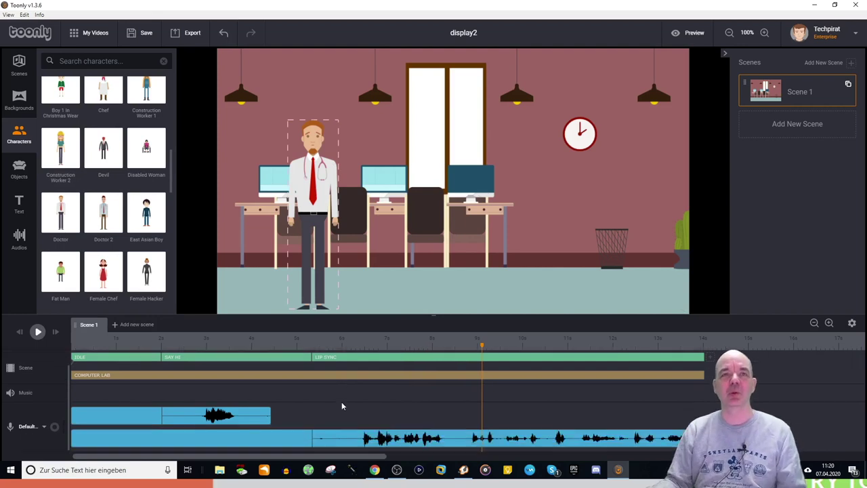
scroll(342, 406, "up", 1)
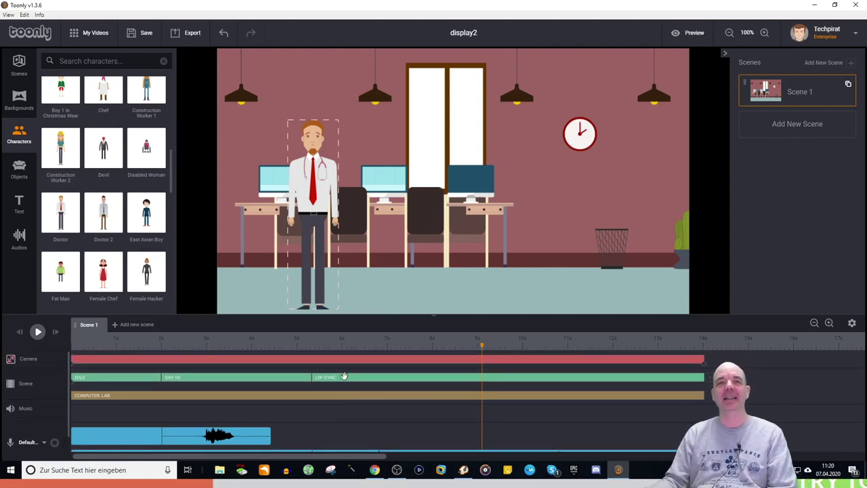
Assign the first listed Voiceover (at ~0s) track to the doctor's Lip sync animation and save the settings.
left_click(345, 378)
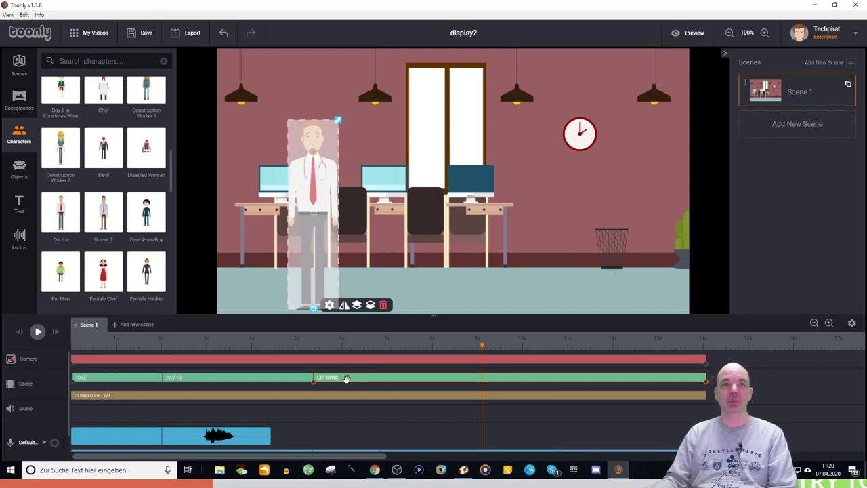
double_click(345, 379)
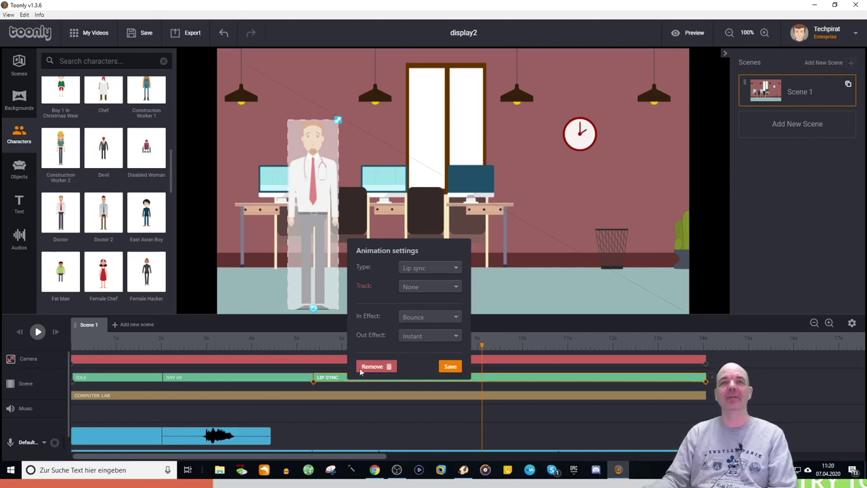
left_click(446, 288)
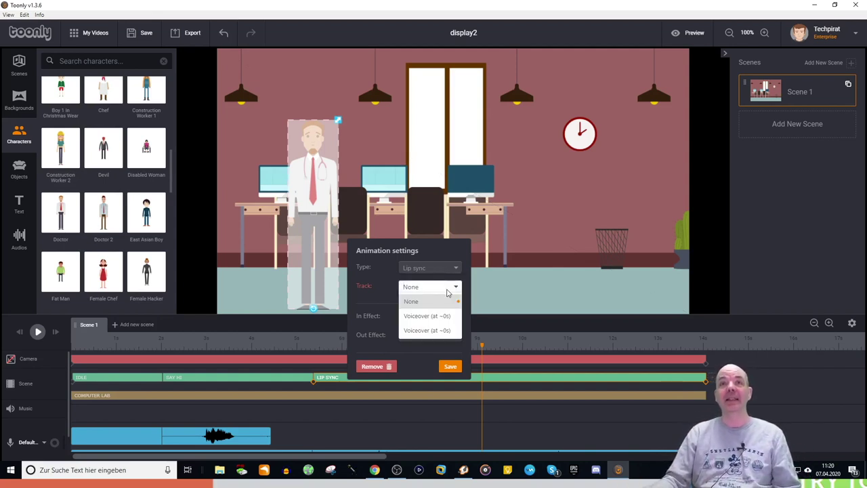
left_click(442, 316)
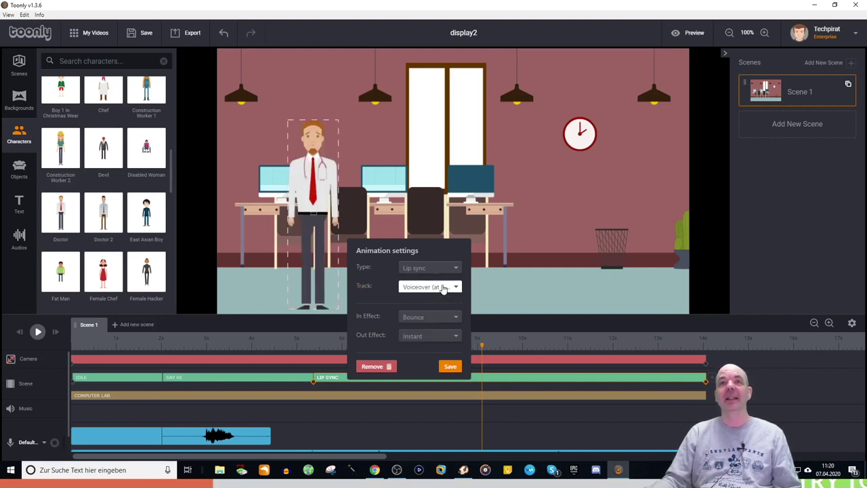
left_click(449, 373)
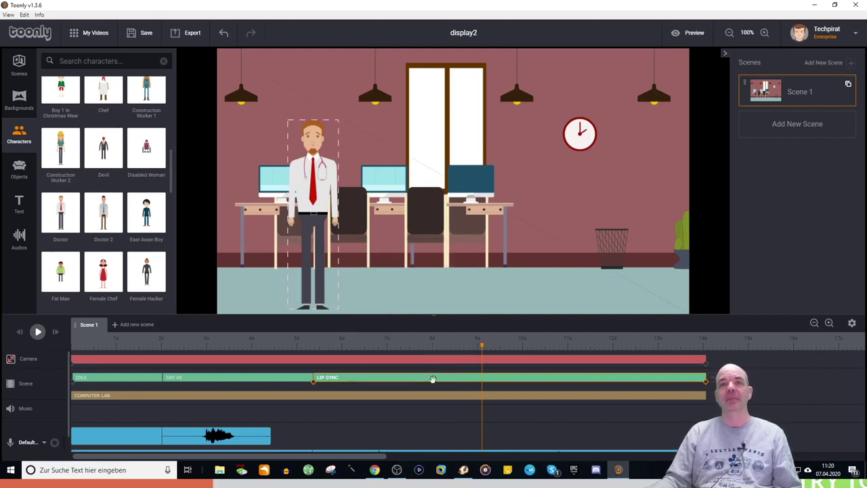
Play the scene from about 6 s to check the doctor's mouth movement against the voiceover.
left_click(353, 345)
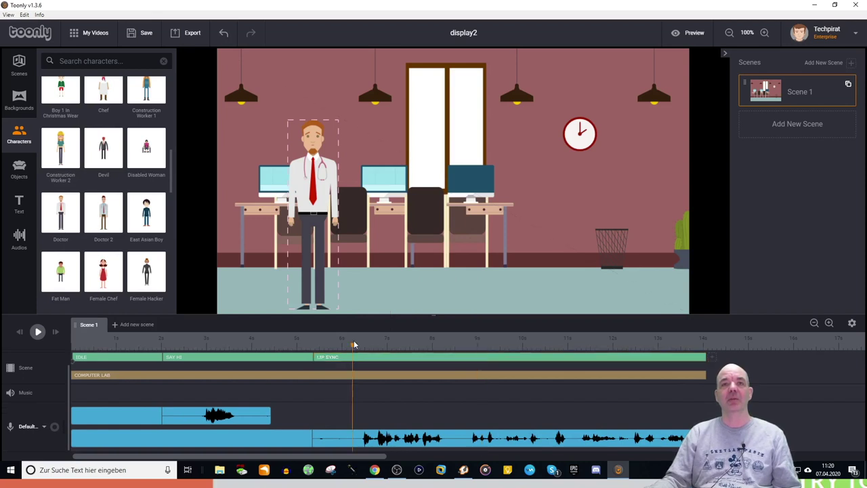
left_click(38, 332)
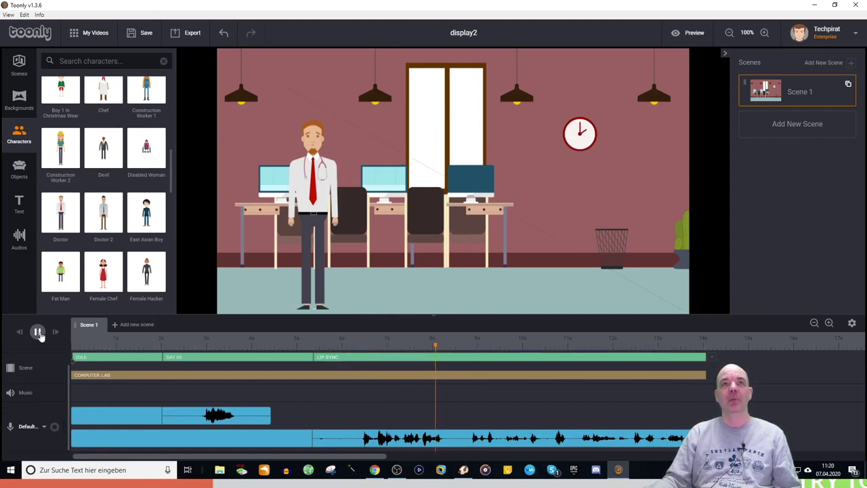
left_click(39, 332)
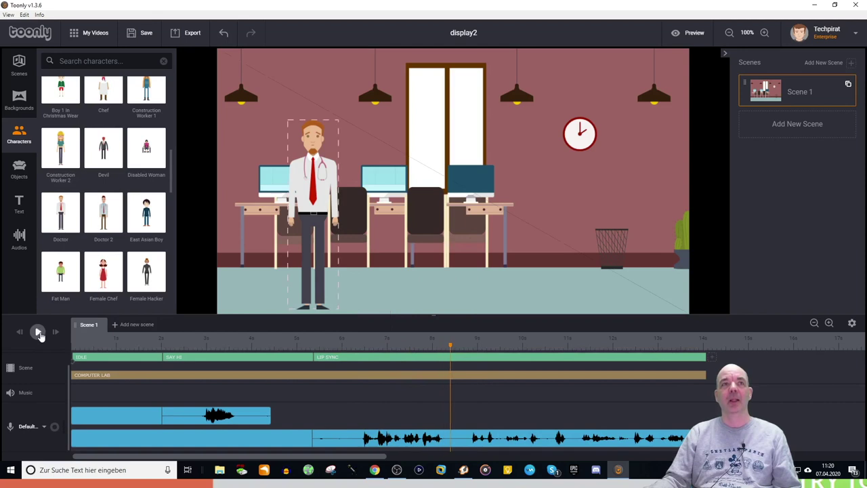
Switch the Lip sync animation to the second listed Voiceover (at ~0s) track, save, and move the playhead to the animation's start.
left_click(418, 357)
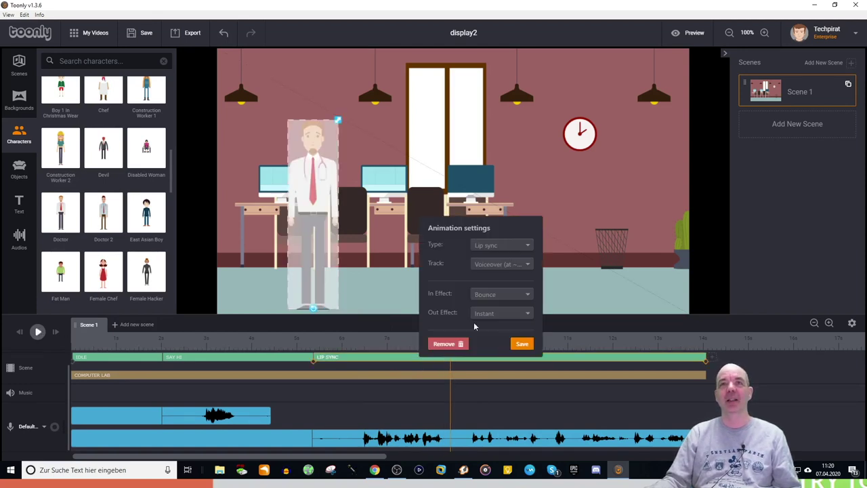
left_click(521, 266)
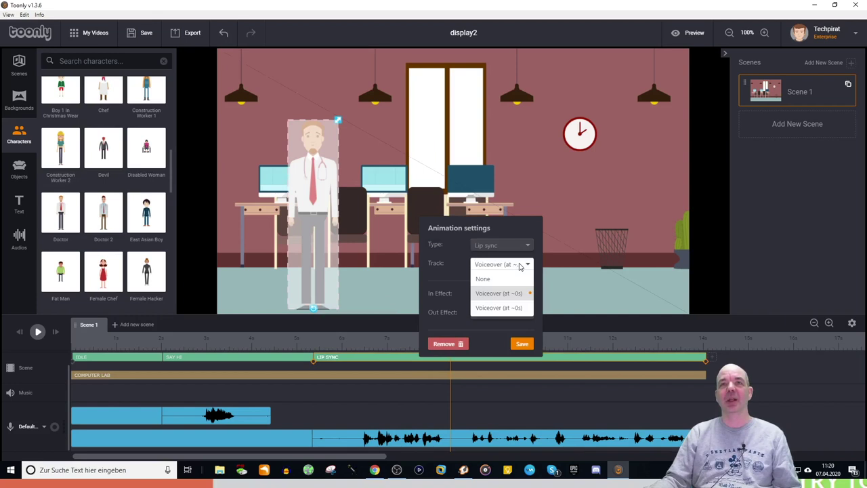
left_click(512, 308)
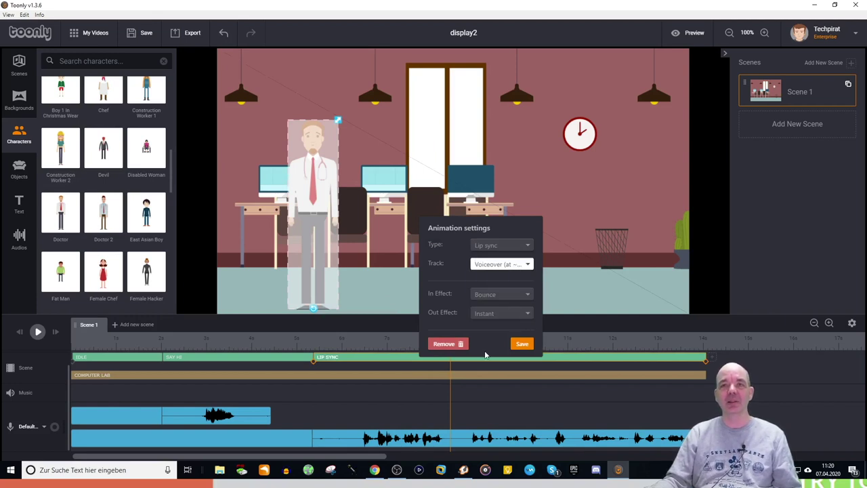
left_click(520, 343)
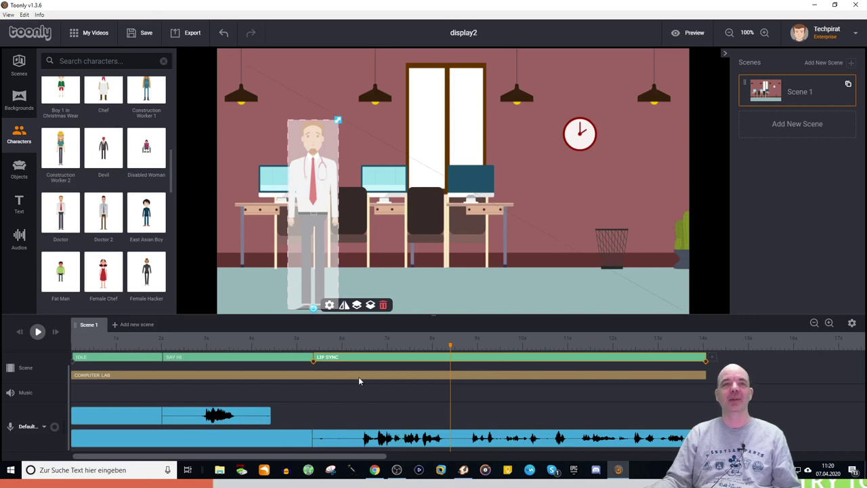
left_click(313, 342)
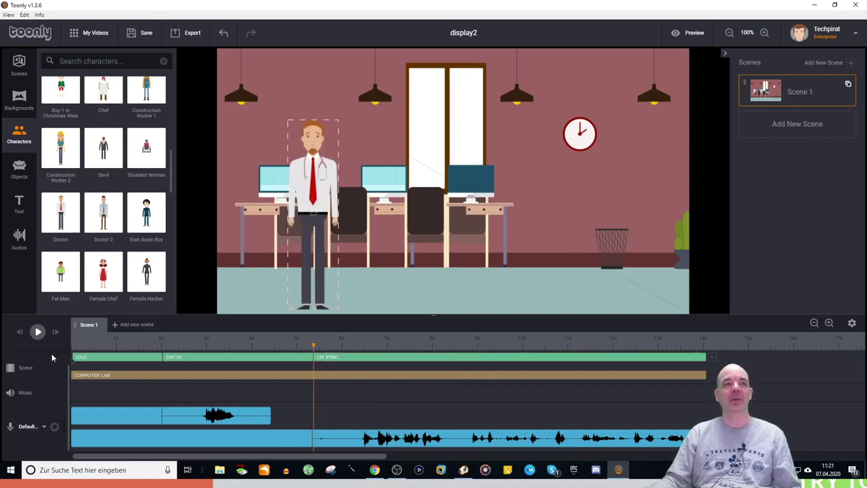
Play the scene from the start of the Lip sync animation to check the doctor's mouth movement against the assigned voiceover.
left_click(38, 332)
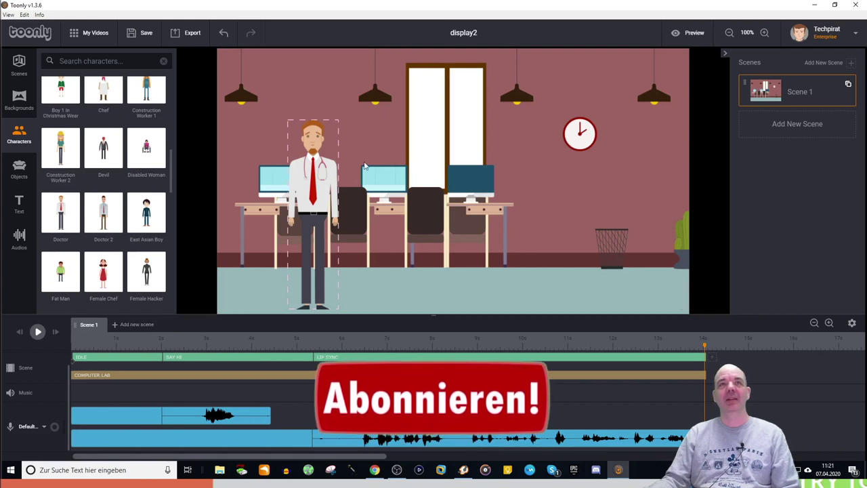
Add a second scene to the video and give it the Basketball Court background.
left_click(137, 325)
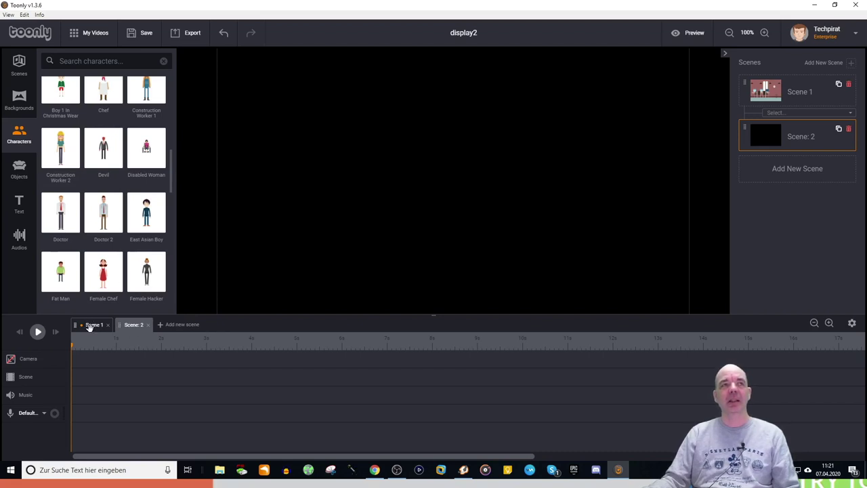
left_click(19, 100)
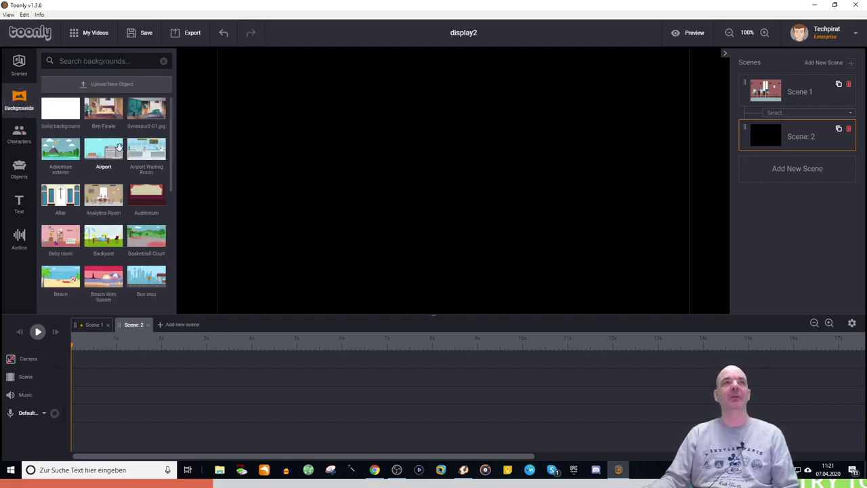
scroll(132, 226, "down", 1)
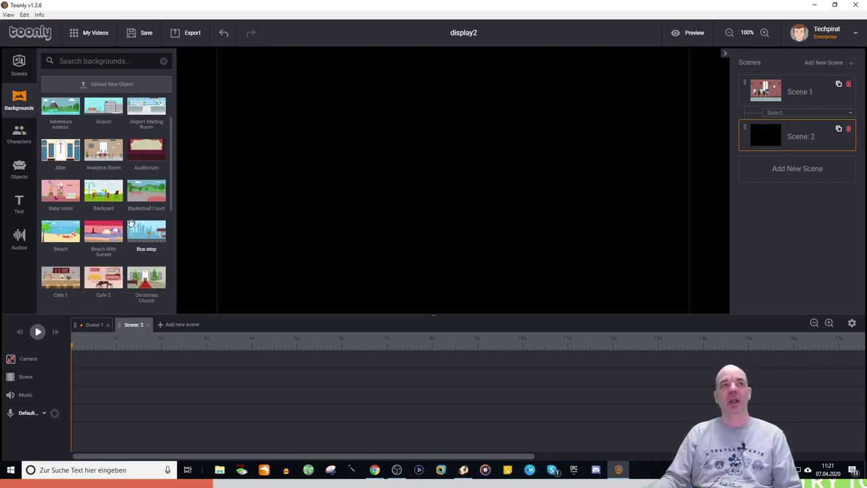
scroll(132, 224, "down", 1)
left_click_drag(145, 149, 386, 215)
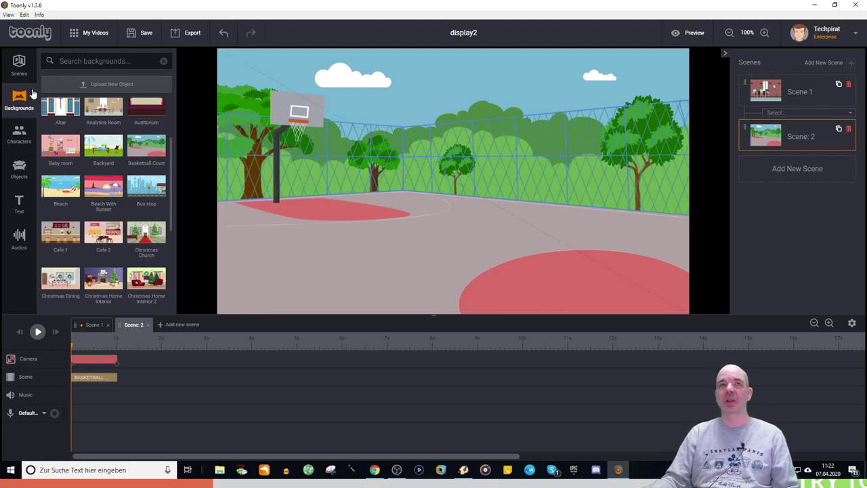
Find the Villain character in the character library and place it on the basketball court beneath the hoop.
left_click(13, 141)
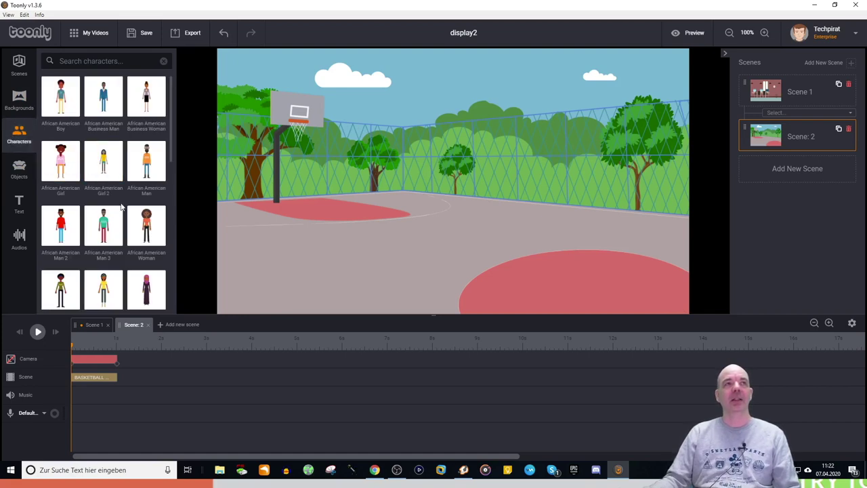
scroll(120, 205, "down", 5)
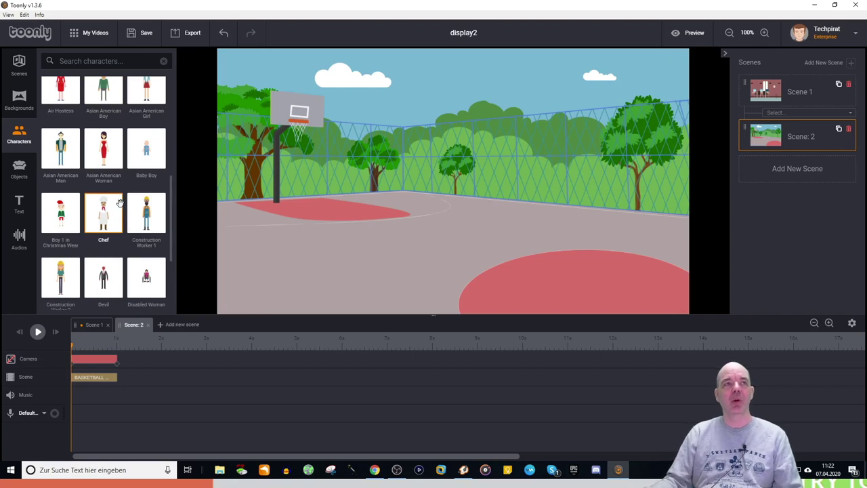
scroll(119, 203, "down", 1)
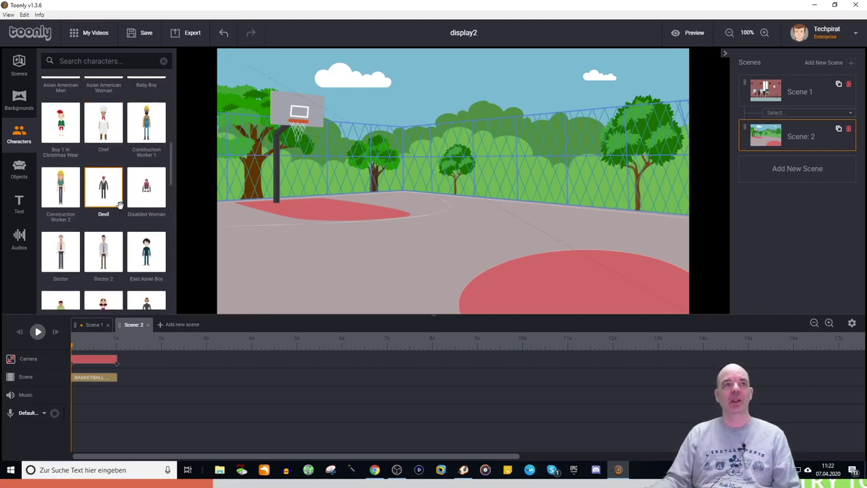
scroll(119, 204, "down", 2)
scroll(119, 205, "down", 2)
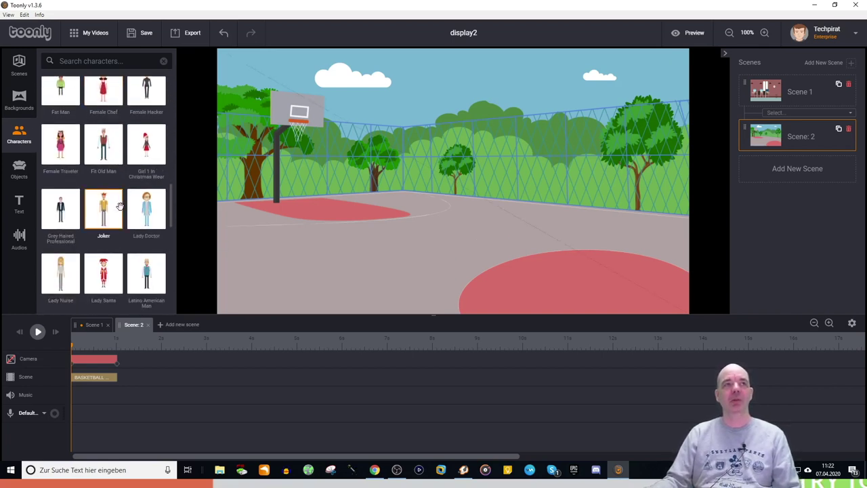
scroll(120, 205, "down", 6)
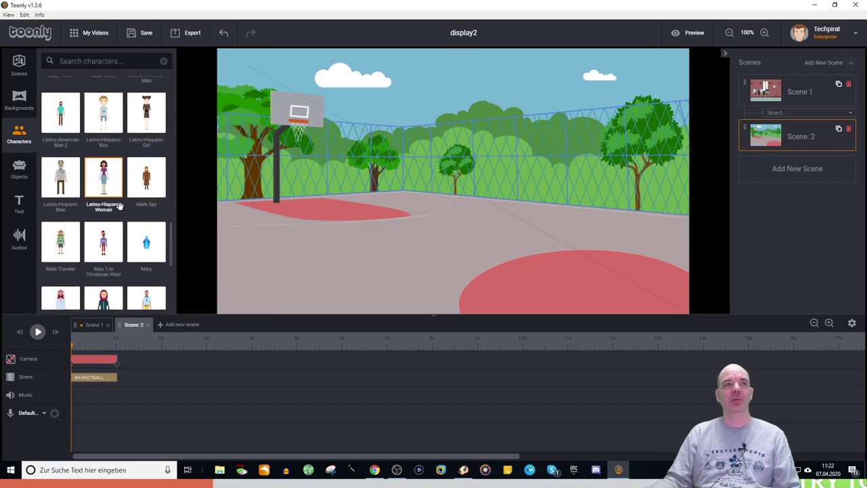
scroll(119, 205, "down", 2)
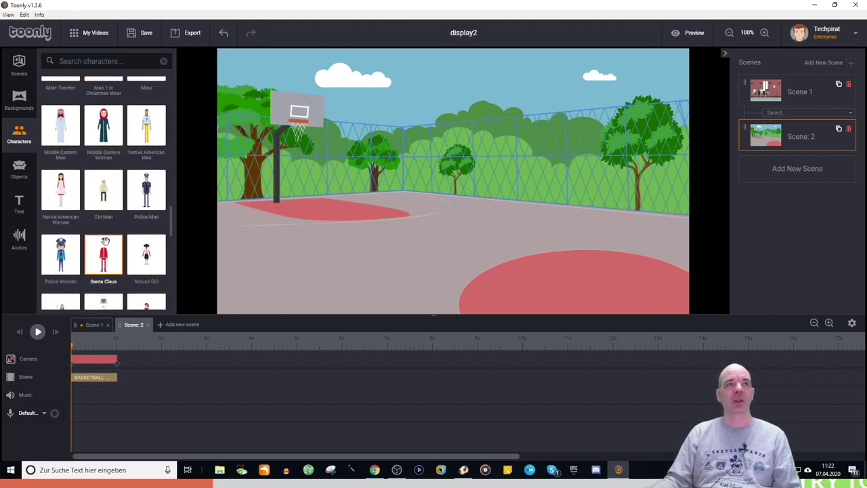
scroll(107, 240, "down", 1)
scroll(107, 241, "down", 2)
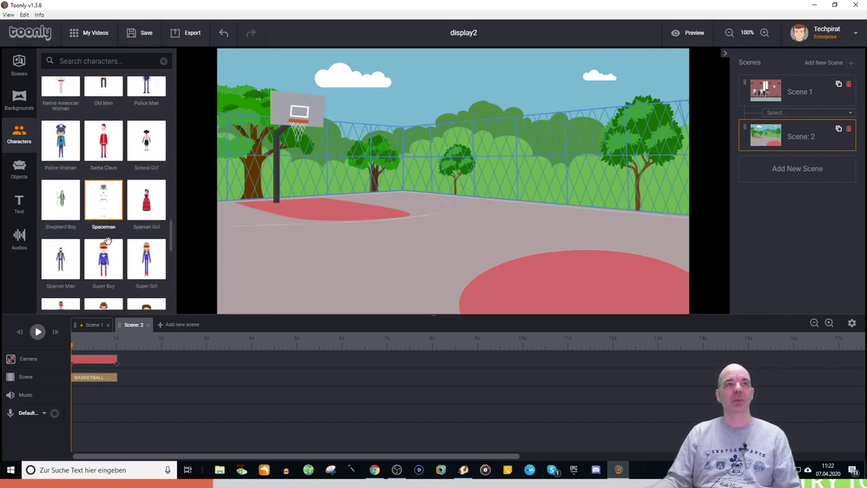
scroll(109, 246, "down", 1)
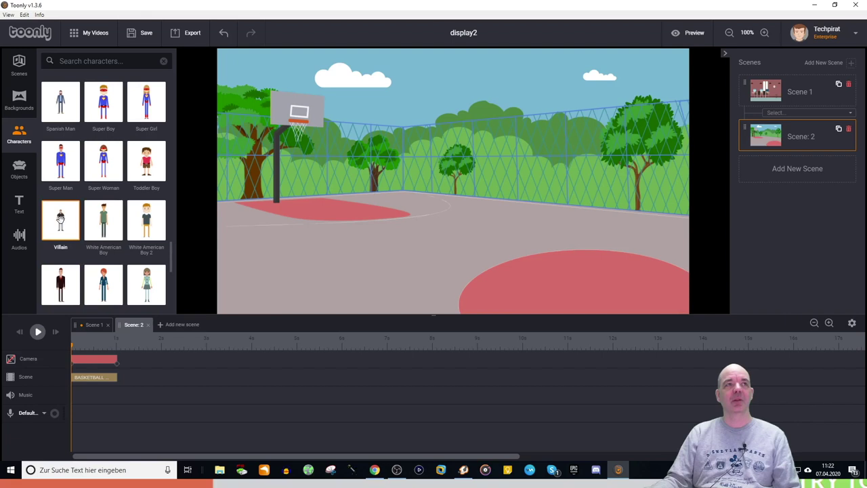
left_click_drag(61, 224, 333, 229)
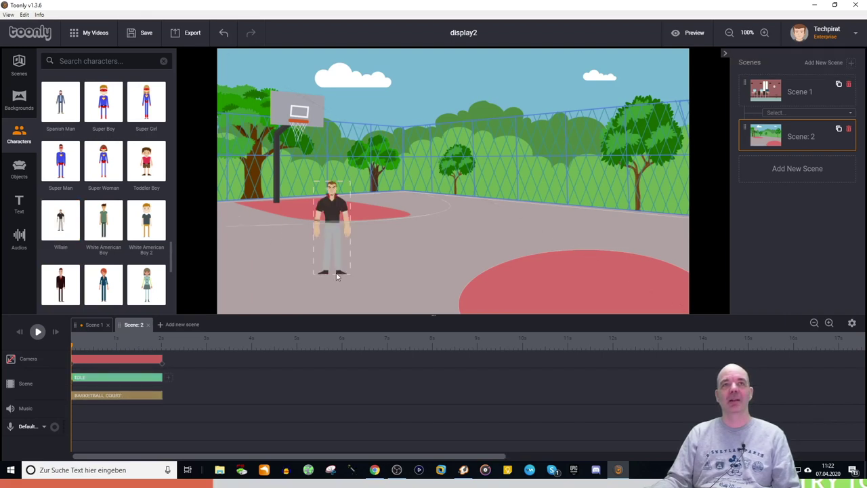
Enlarge the villain to nearly the full scene height and position him beside the basketball hoop with his feet inside the frame.
left_click(343, 212)
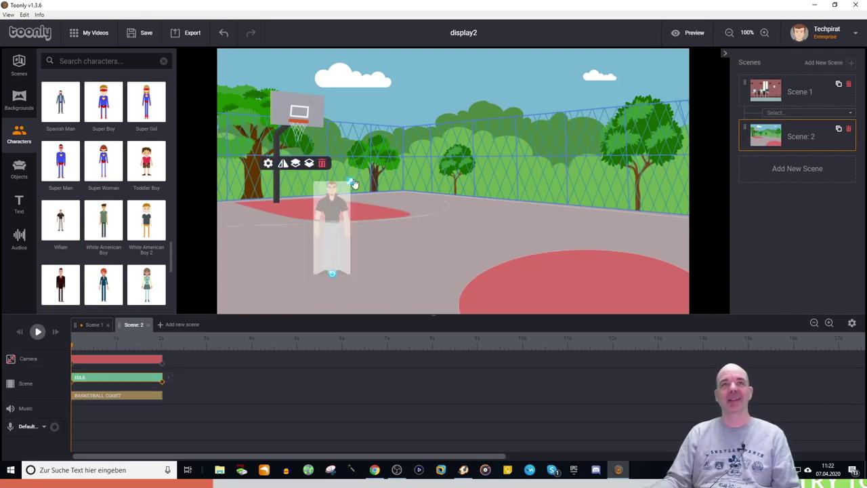
left_click_drag(351, 181, 458, 114)
mouse_move(350, 196)
left_mouse_down()
mouse_move(365, 164)
mouse_move(355, 160)
mouse_move(346, 193)
left_mouse_up()
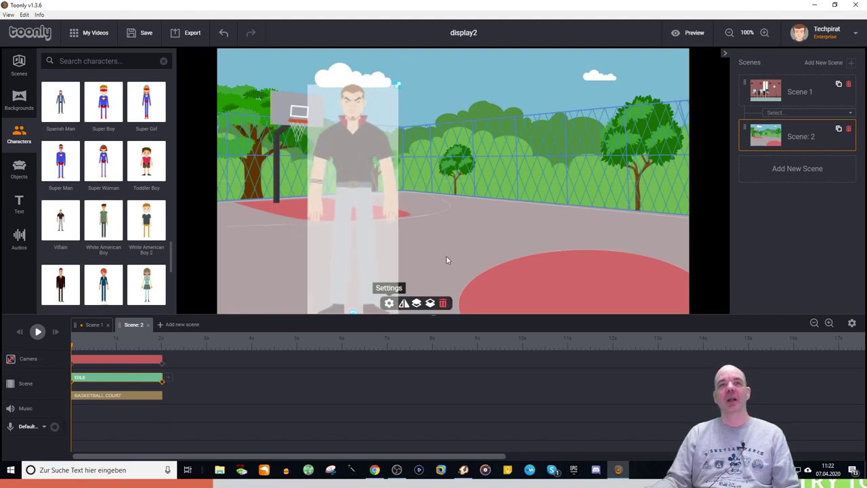
left_click(472, 233)
left_click(351, 267)
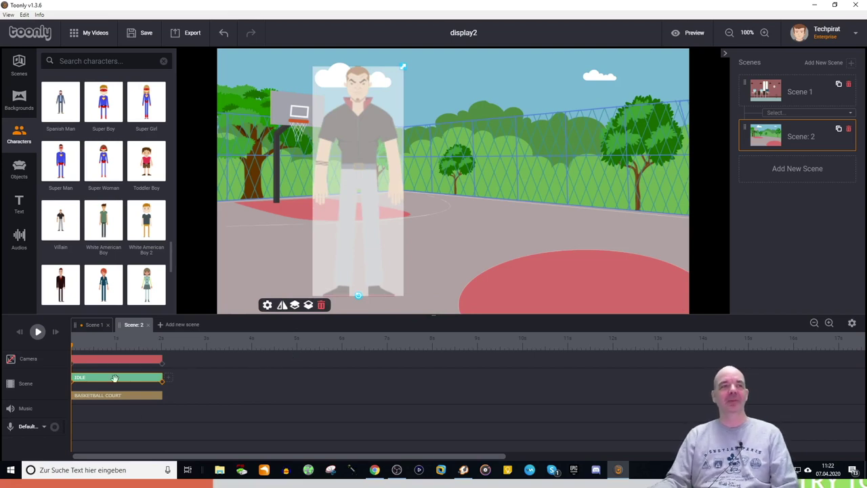
Append a Holding a mobile animation after the villain's Idle animation.
double_click(168, 381)
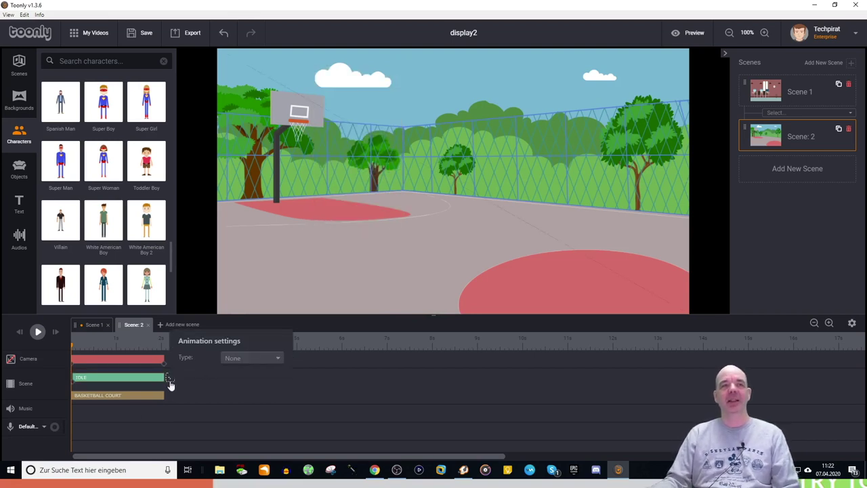
left_click(263, 362)
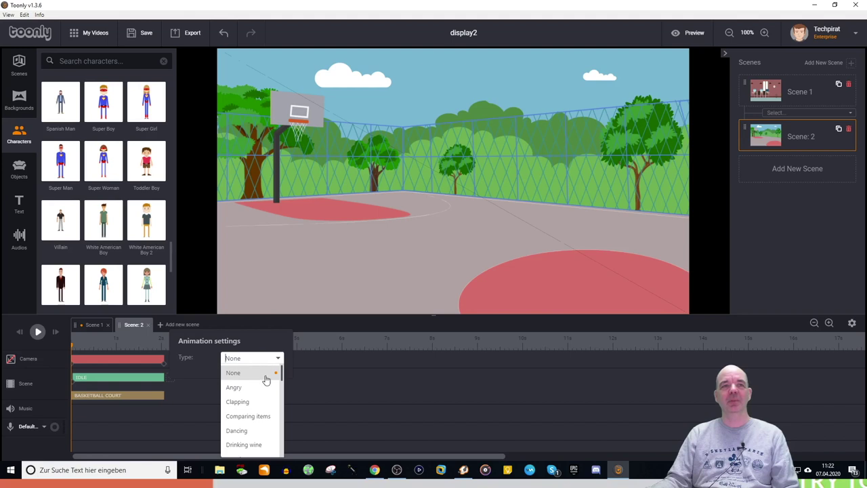
scroll(265, 380, "down", 3)
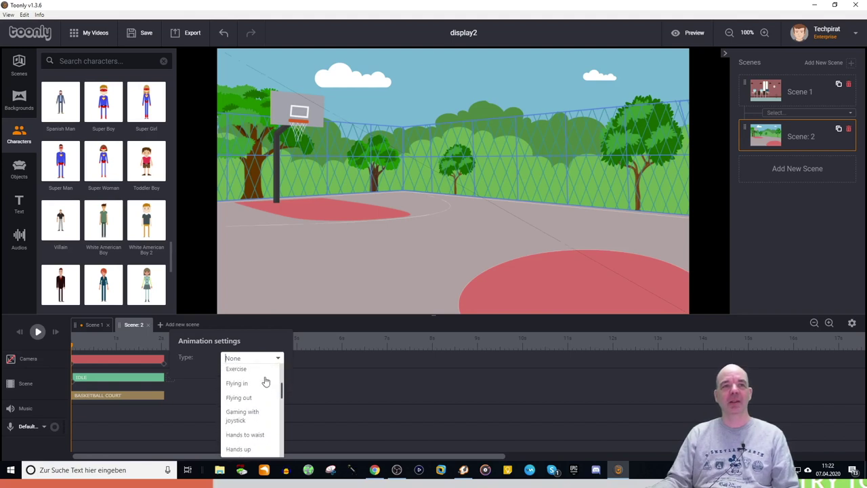
scroll(265, 383, "up", 2)
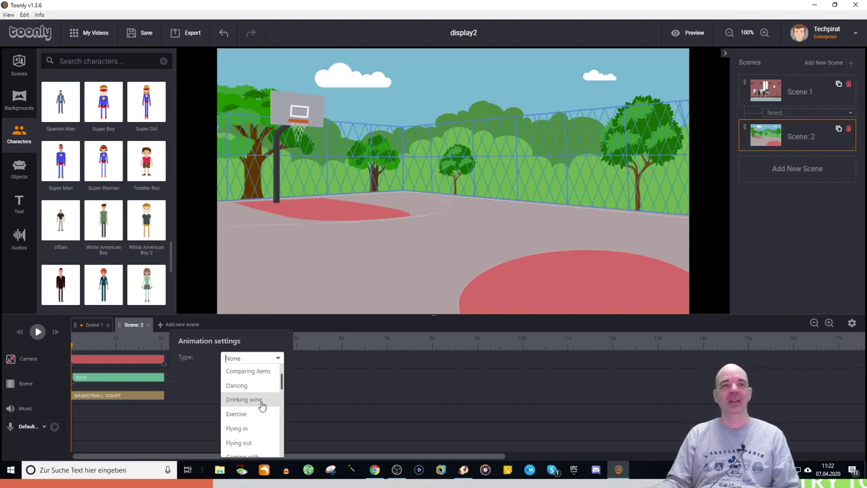
scroll(262, 405, "down", 3)
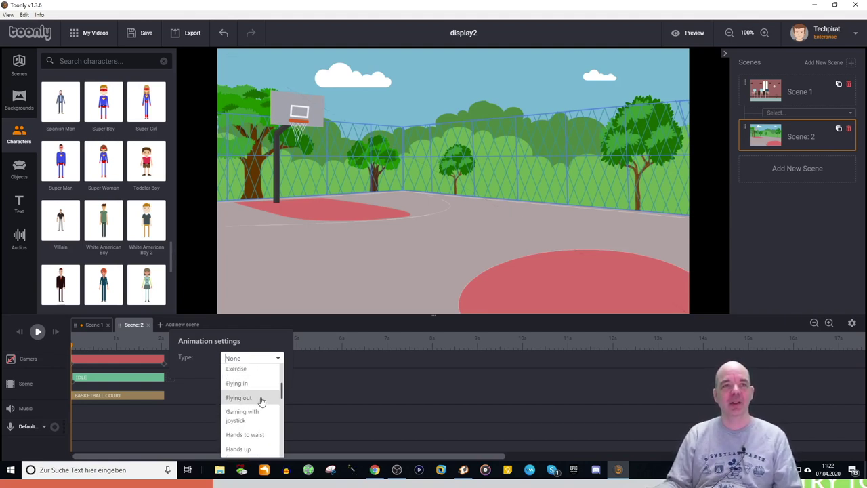
scroll(262, 401, "down", 2)
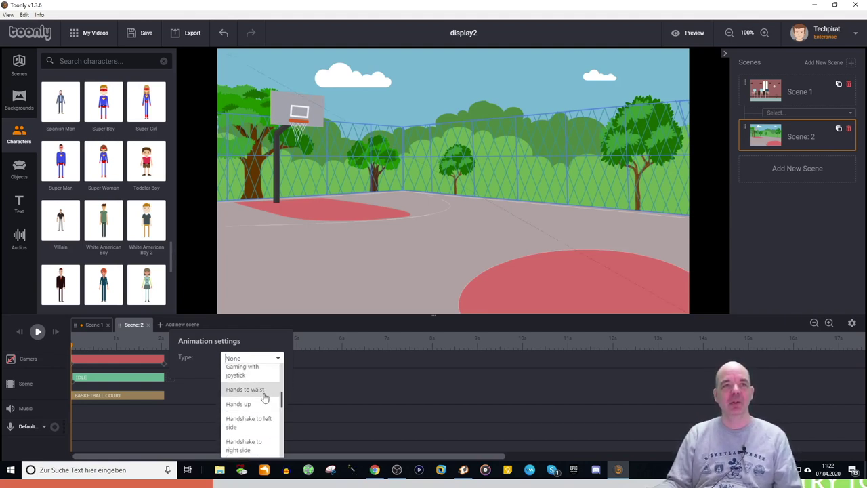
scroll(265, 396, "down", 2)
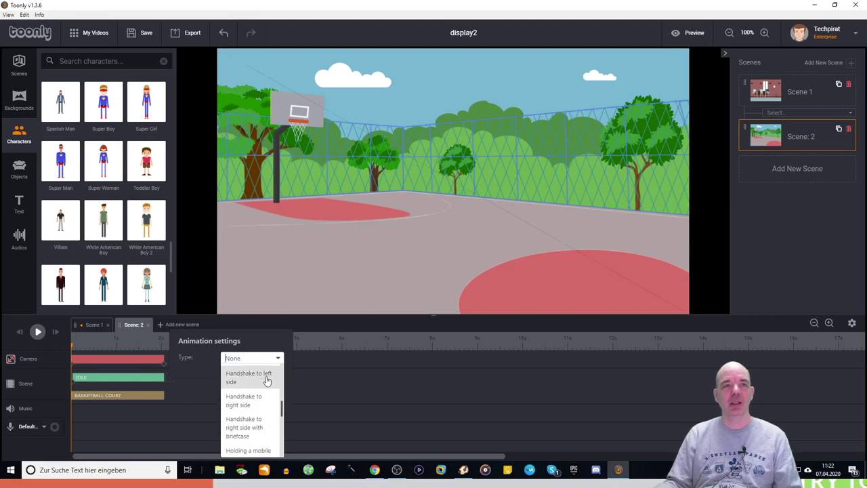
scroll(265, 400, "down", 2)
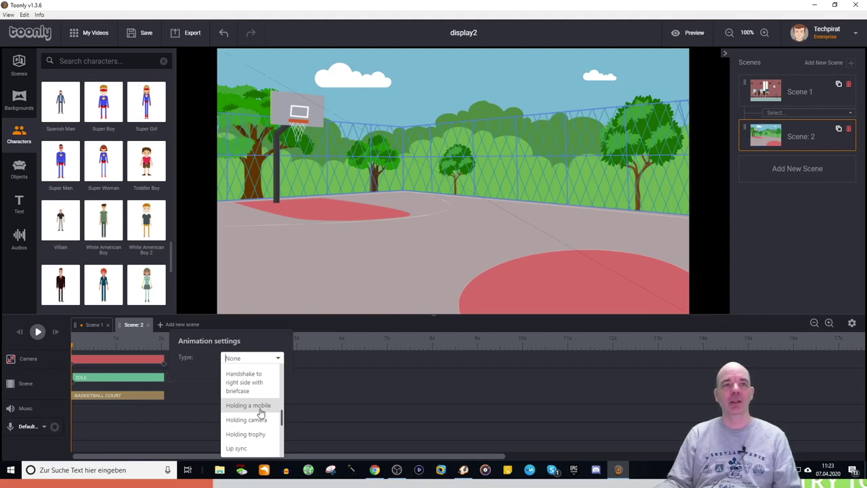
left_click(262, 406)
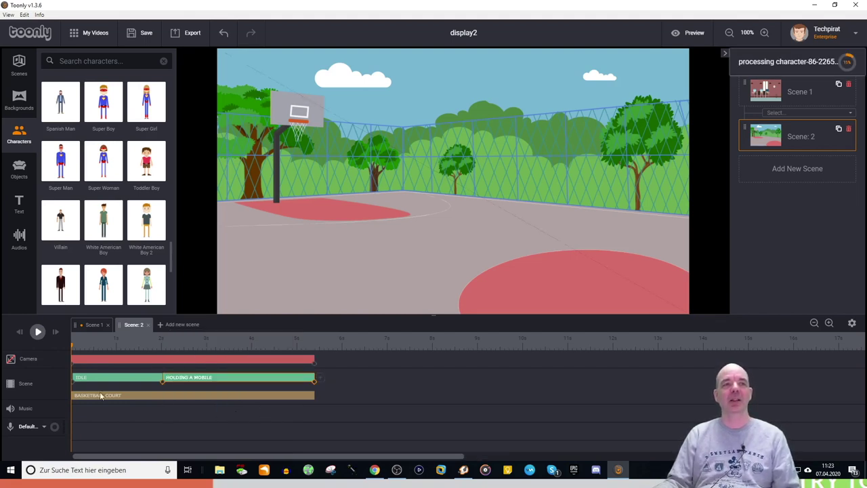
Set the villain's Idle animation Out Effect to Instant, save the settings, and play the second scene to check the transition.
left_click(114, 377)
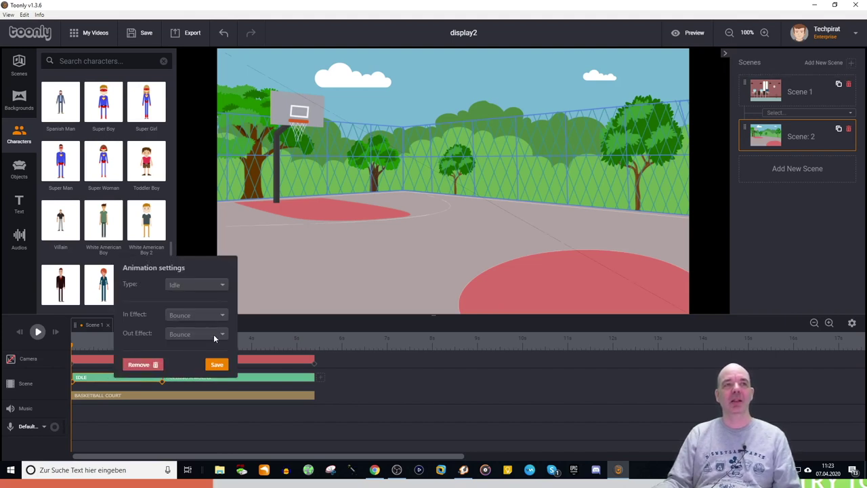
left_click(213, 334)
left_click(211, 350)
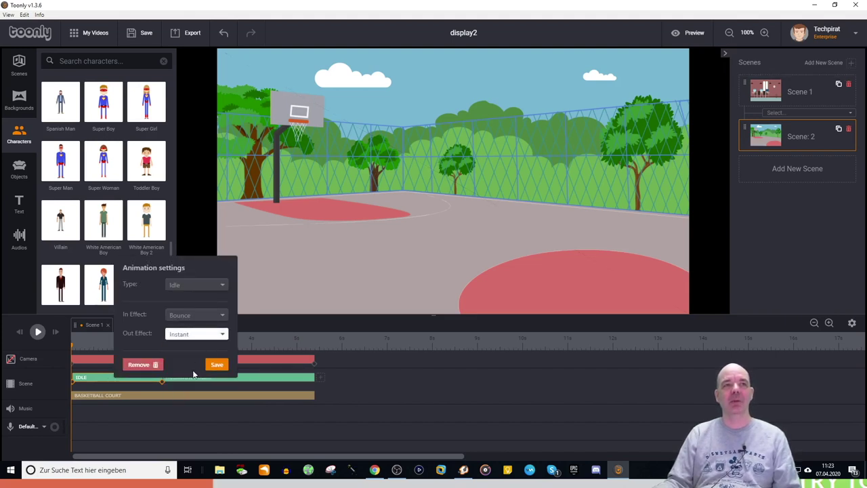
left_click(221, 372)
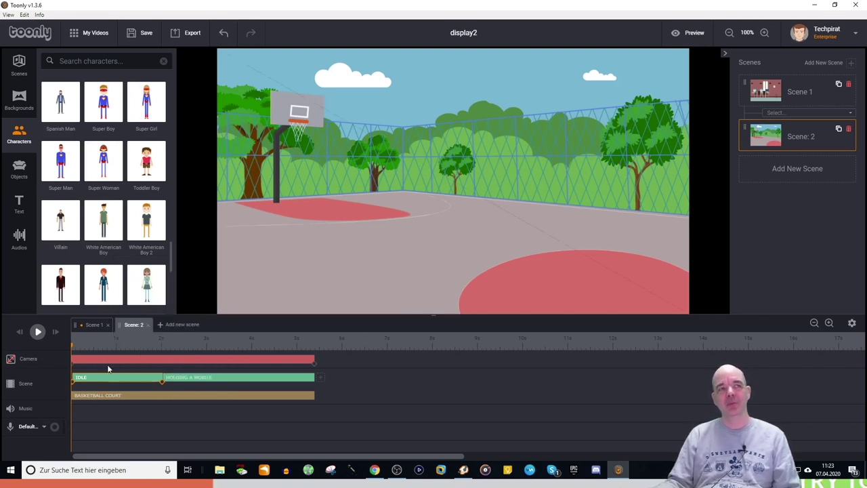
left_click(38, 332)
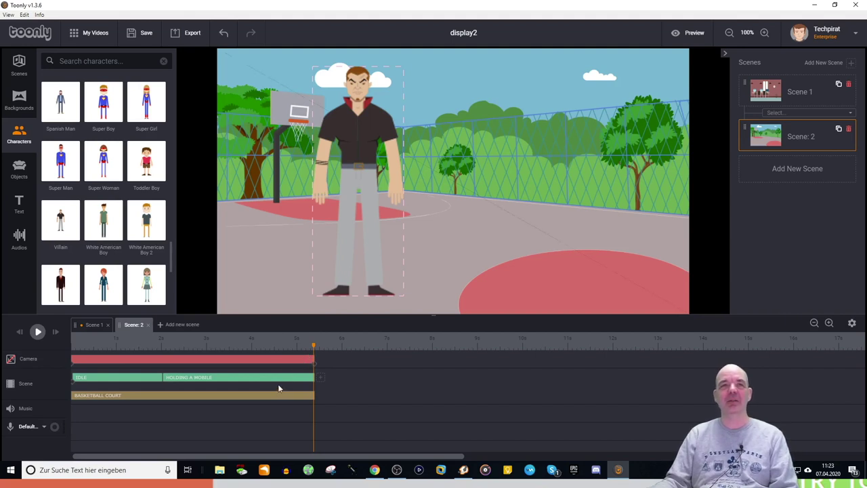
Append a Yoga animation after the villain's Holding a mobile animation and play it from its start.
left_click(321, 378)
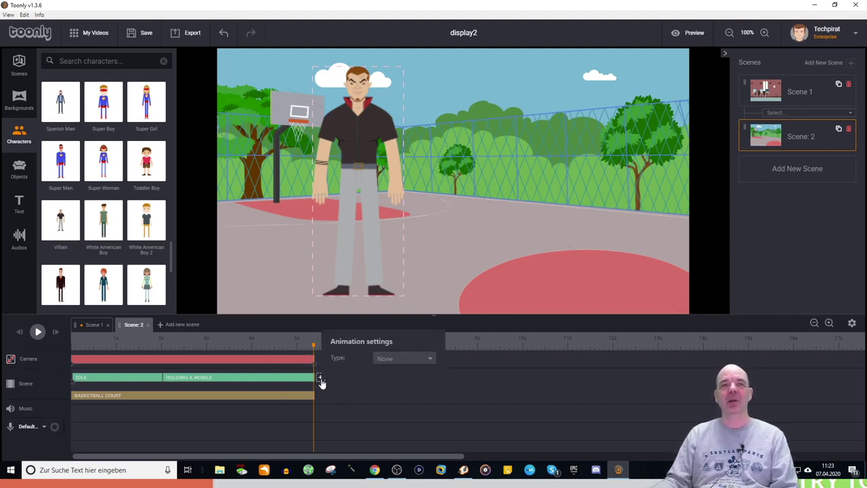
left_click(402, 359)
scroll(416, 406, "down", 10)
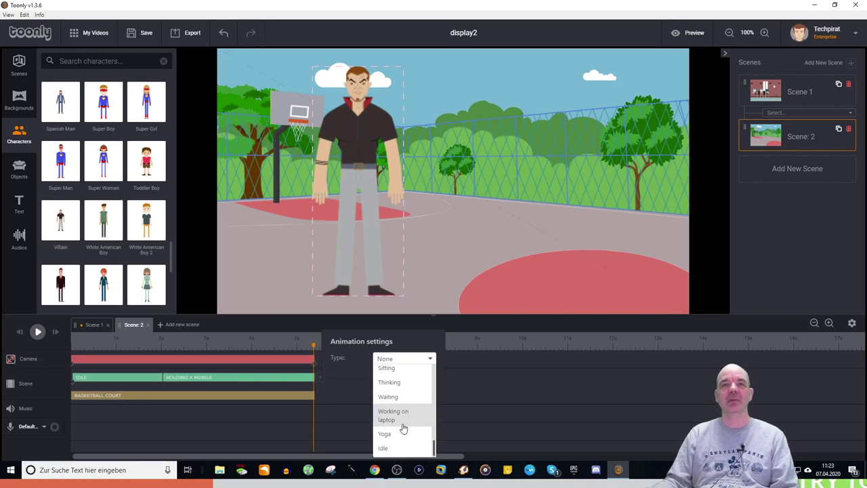
left_click(402, 434)
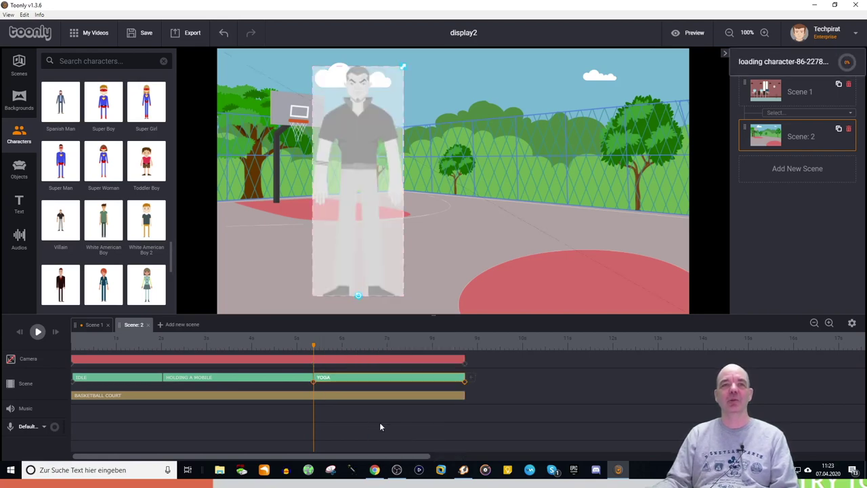
left_click(38, 332)
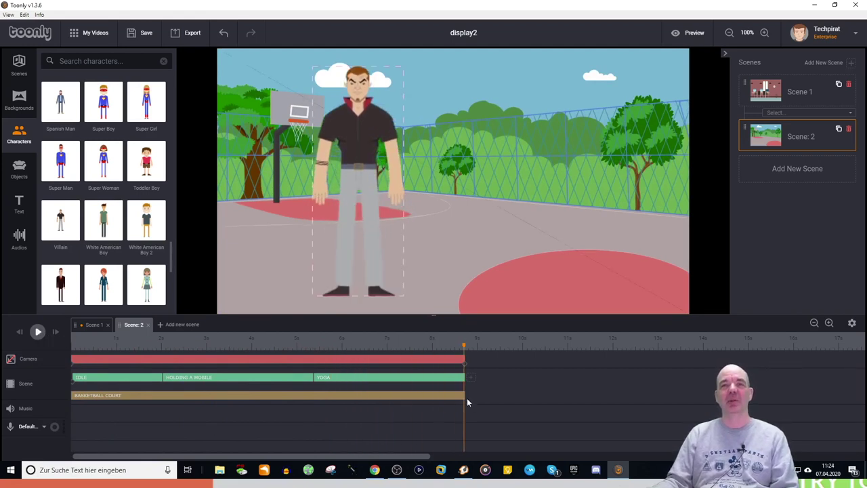
Change the villain's Yoga animation to Running, save the settings, and play the scene from just before it starts.
left_click(424, 379)
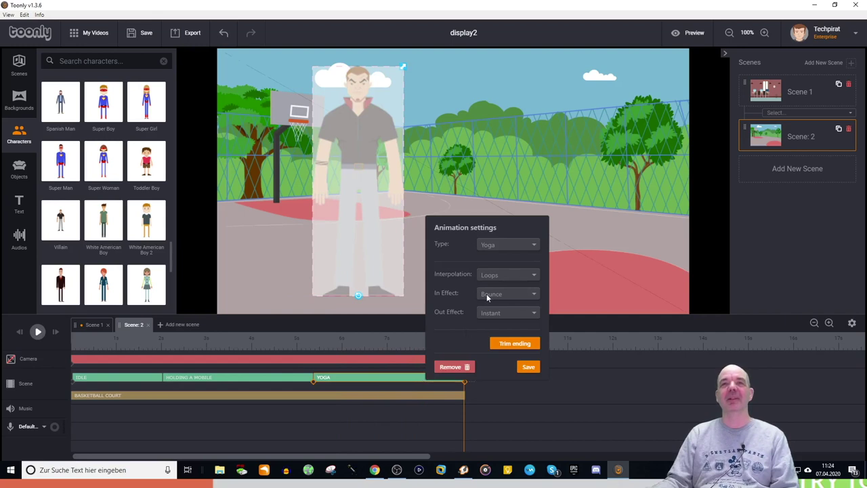
left_click(521, 244)
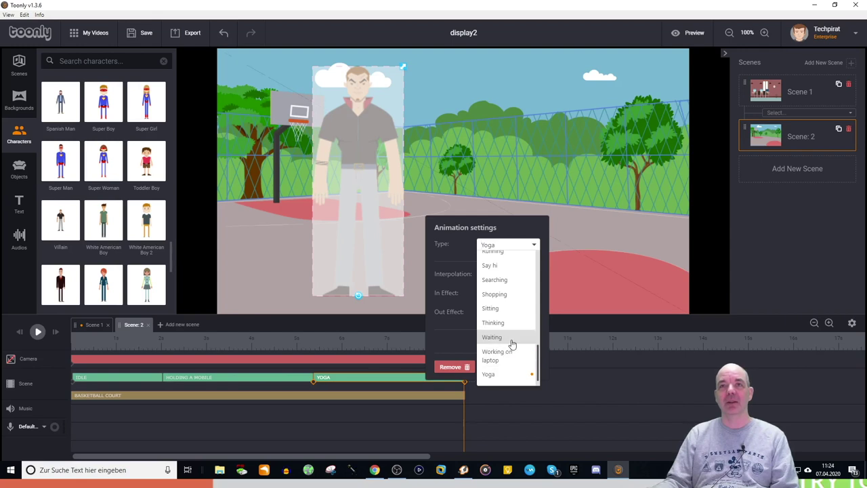
scroll(509, 342, "down", 1)
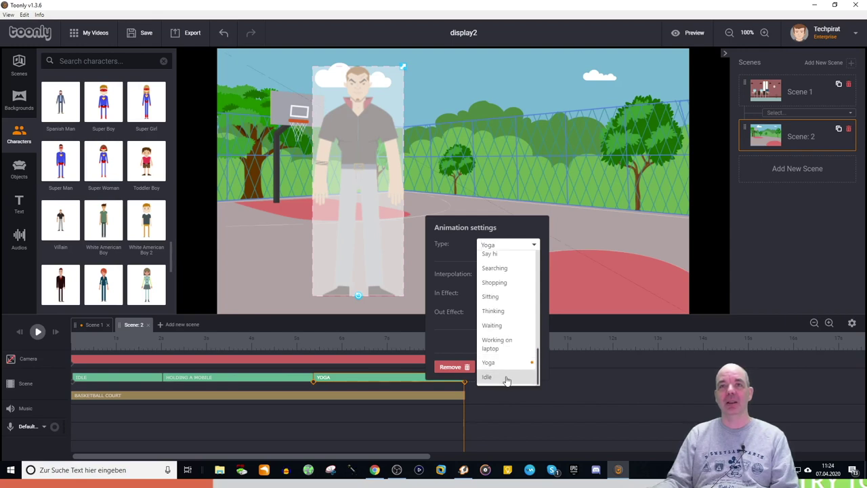
scroll(508, 379, "up", 3)
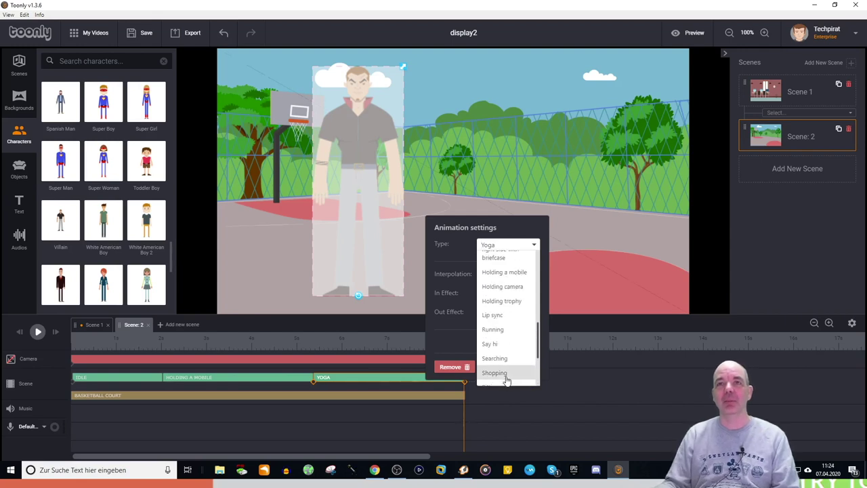
left_click(502, 330)
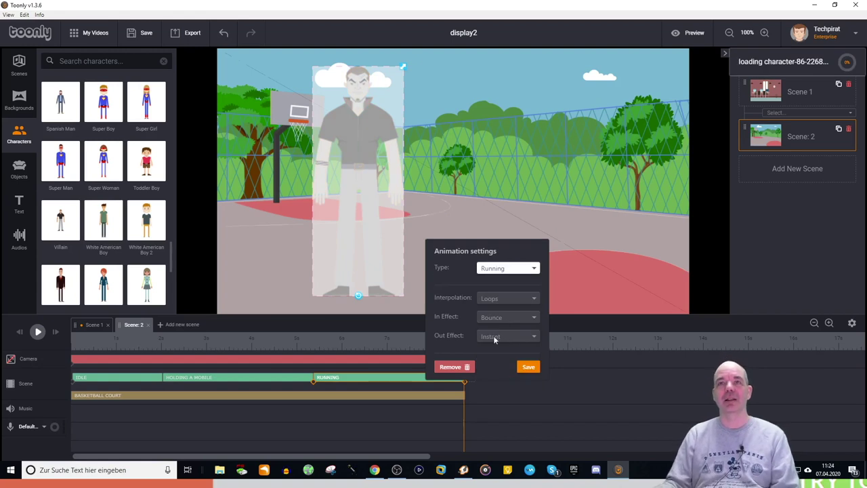
left_click(527, 369)
left_click(310, 342)
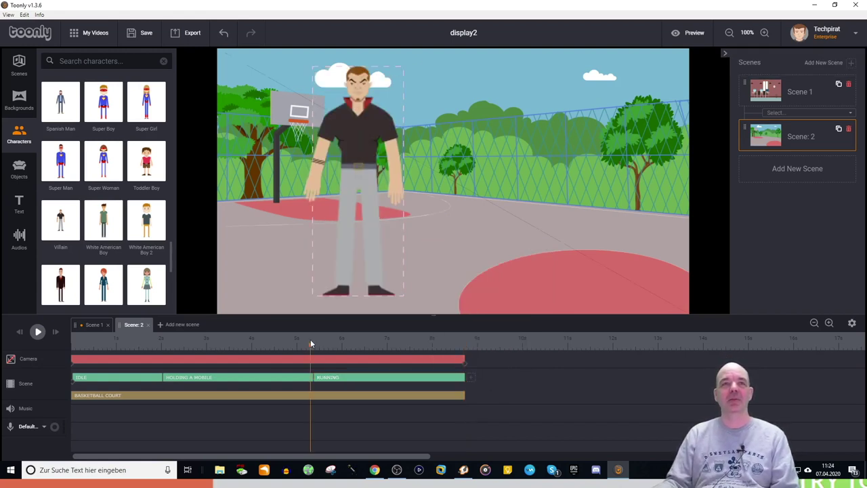
left_click(35, 333)
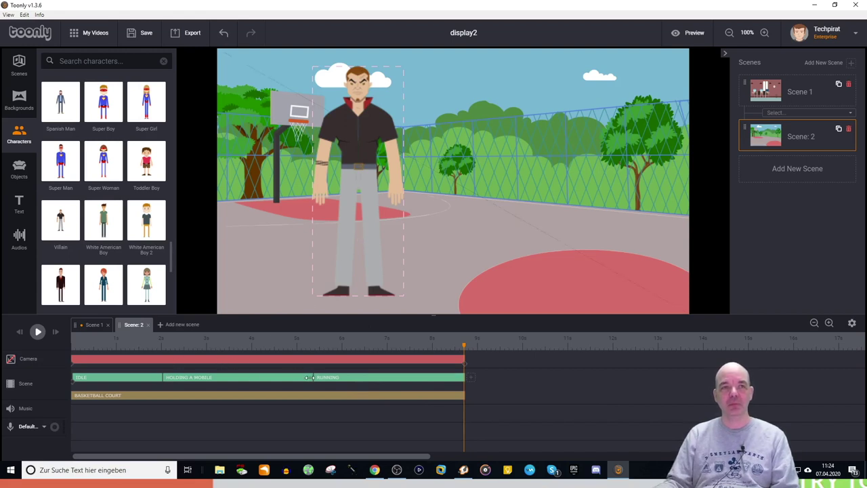
Move the villain to the right side of the basketball court during Idle and check his position through Holding a mobile.
left_click(114, 335)
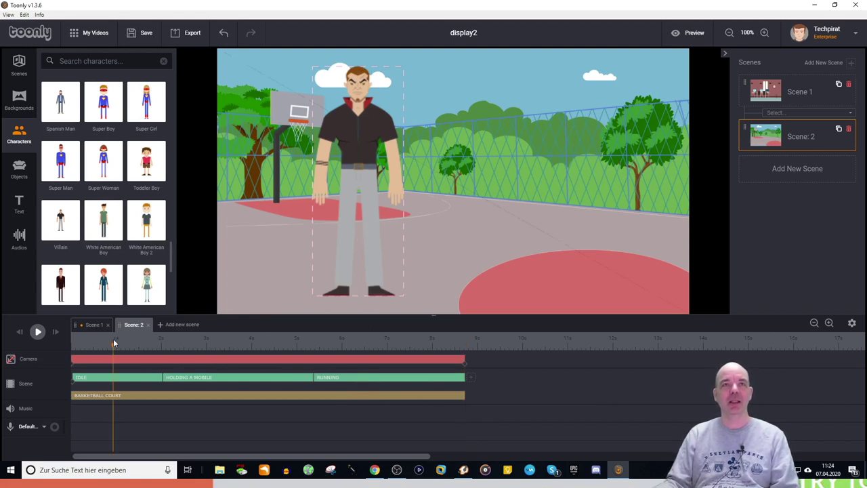
left_click_drag(358, 189, 633, 202)
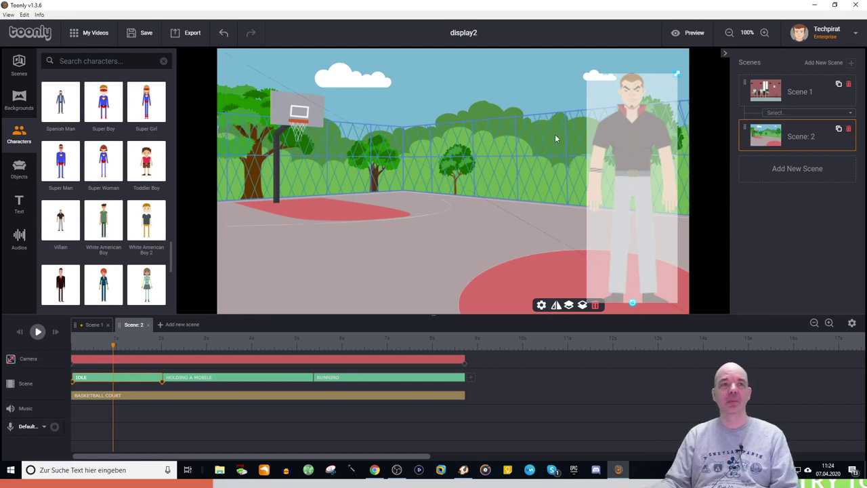
left_click(232, 345)
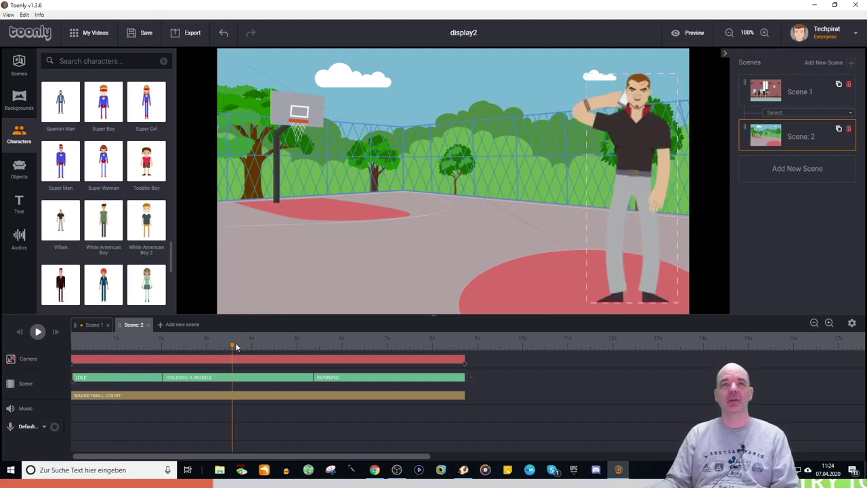
left_click(311, 347)
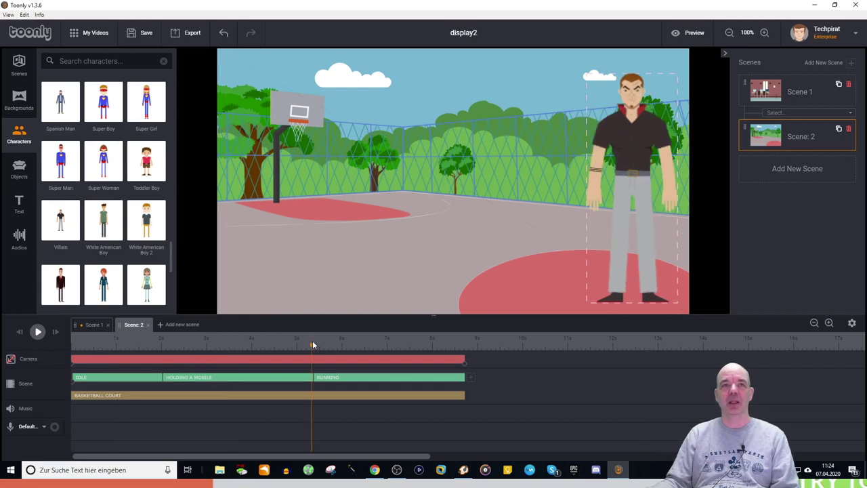
left_click(648, 292)
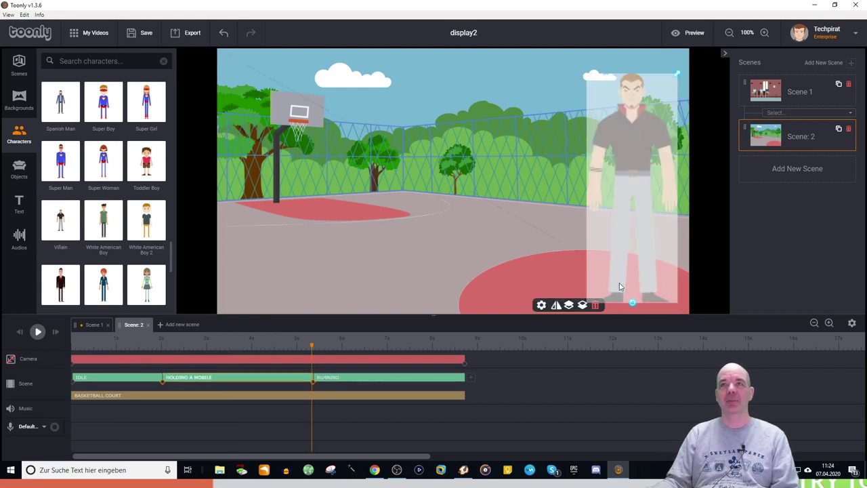
Move the villain beside the basketball hoop at the Running animation's end keyframe and play the scene from just before Running.
left_click(331, 377)
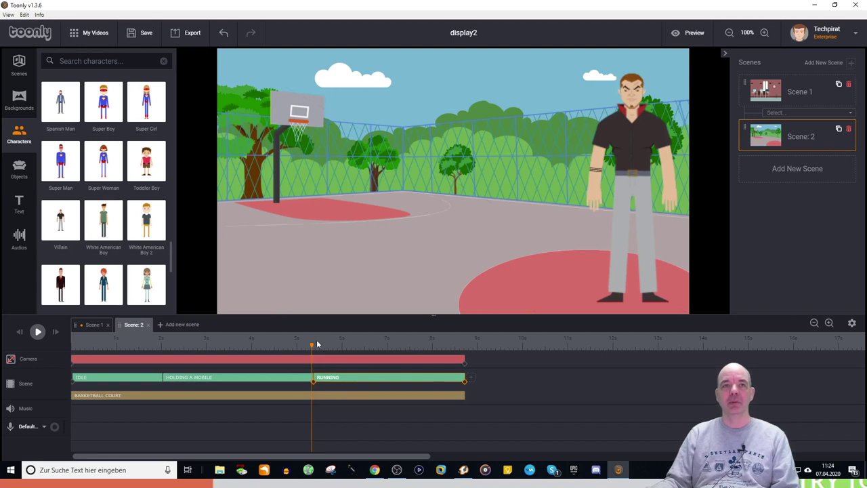
left_click(318, 344)
left_click(324, 378)
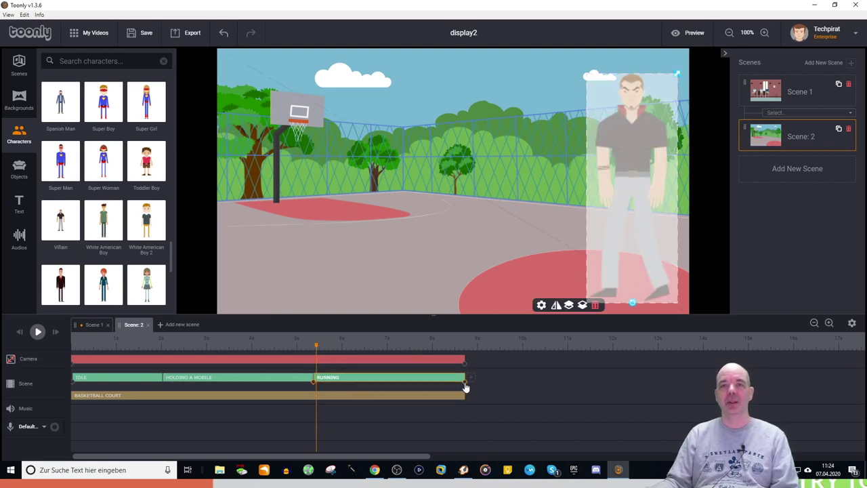
left_click(314, 384)
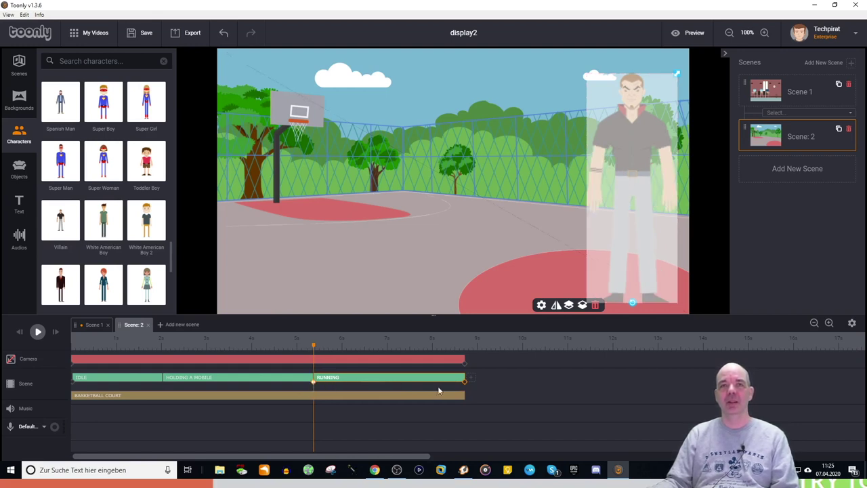
left_click(465, 385)
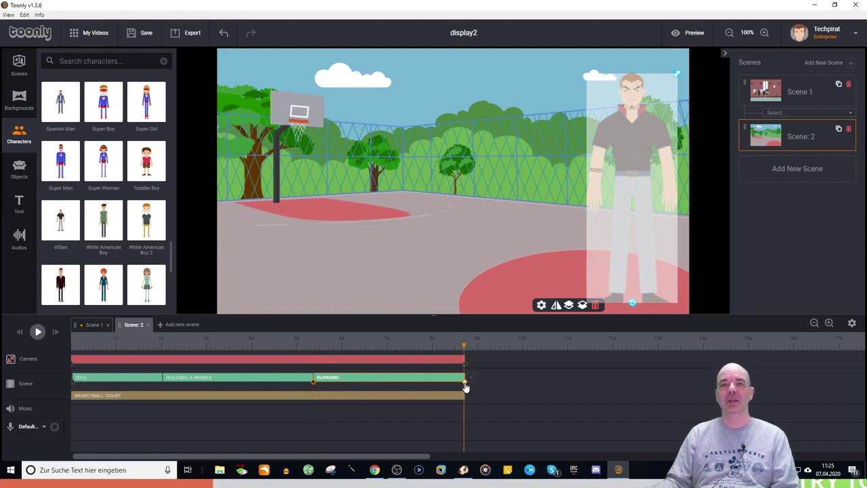
left_click_drag(630, 254, 418, 260)
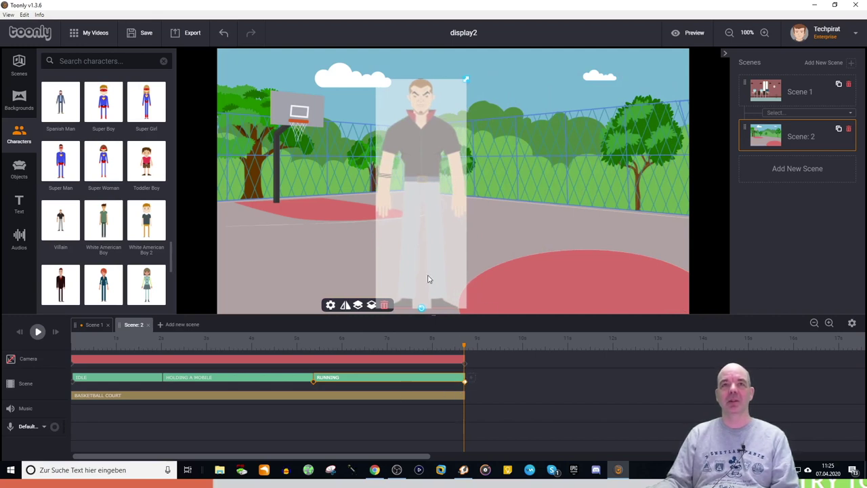
left_click_drag(430, 280, 337, 279)
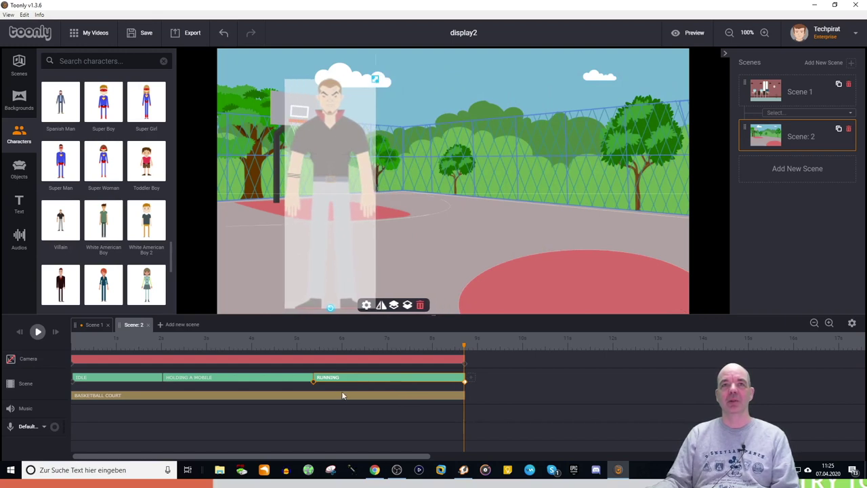
left_click(303, 346)
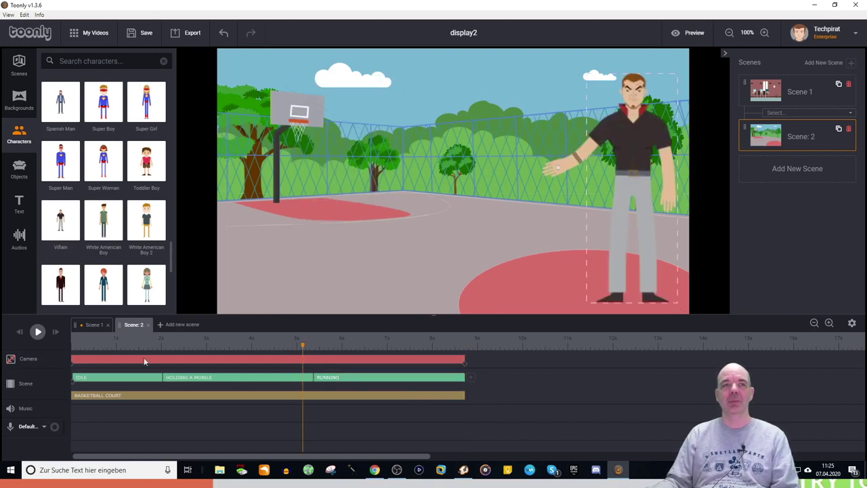
left_click(38, 333)
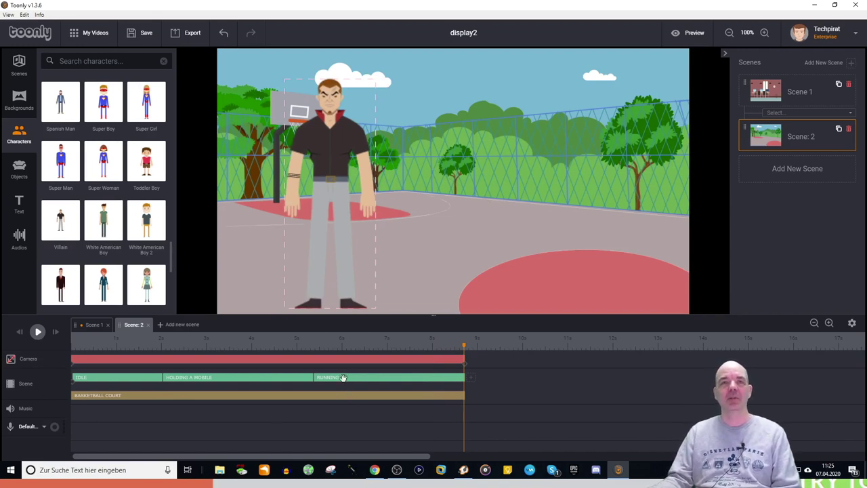
Raise the villain slightly at the Running animation's start keyframe, keeping him fully in frame on the court's right side.
left_click(315, 351)
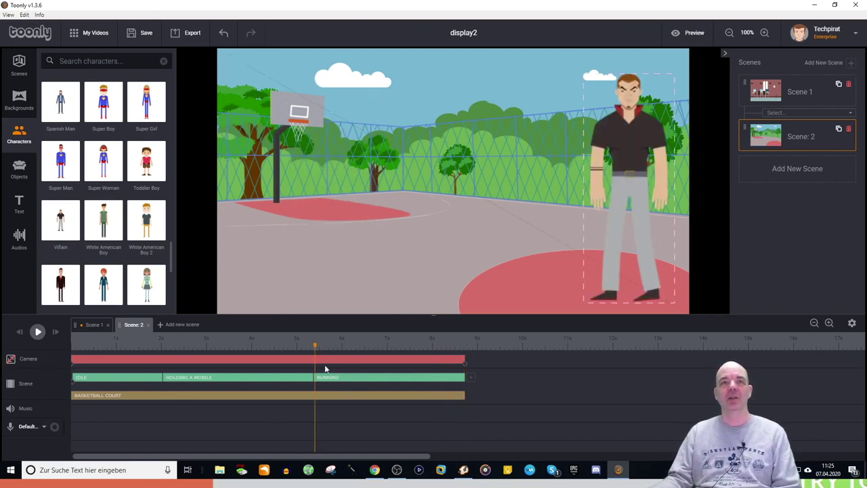
left_click(327, 377)
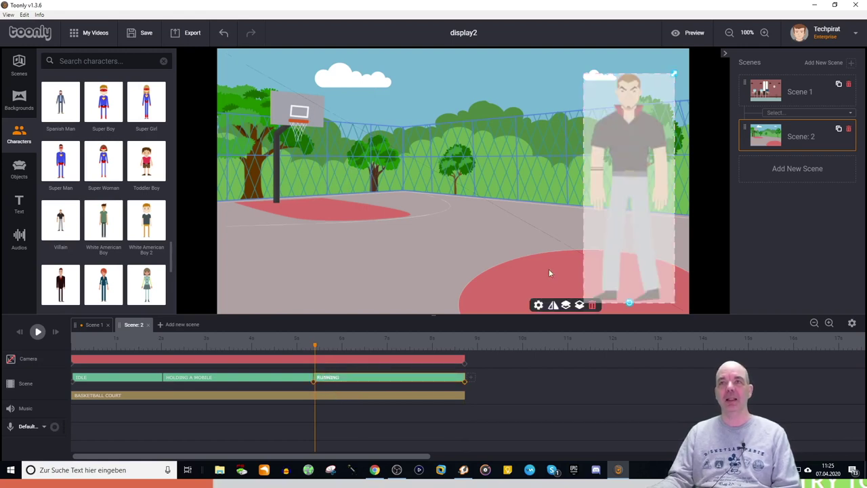
left_click_drag(614, 250, 619, 187)
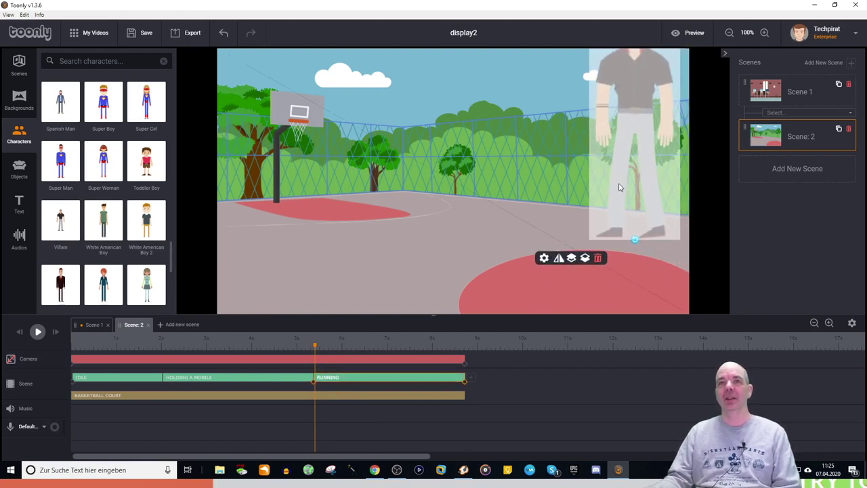
left_click(313, 382)
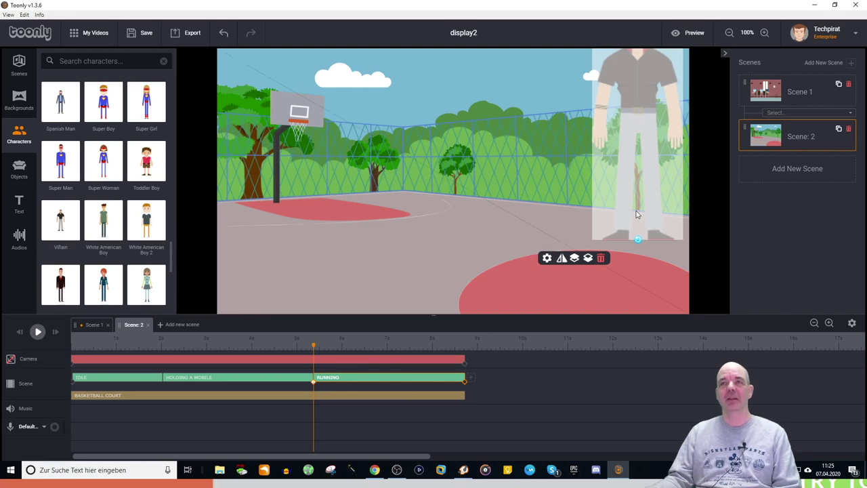
left_click_drag(636, 213, 639, 261)
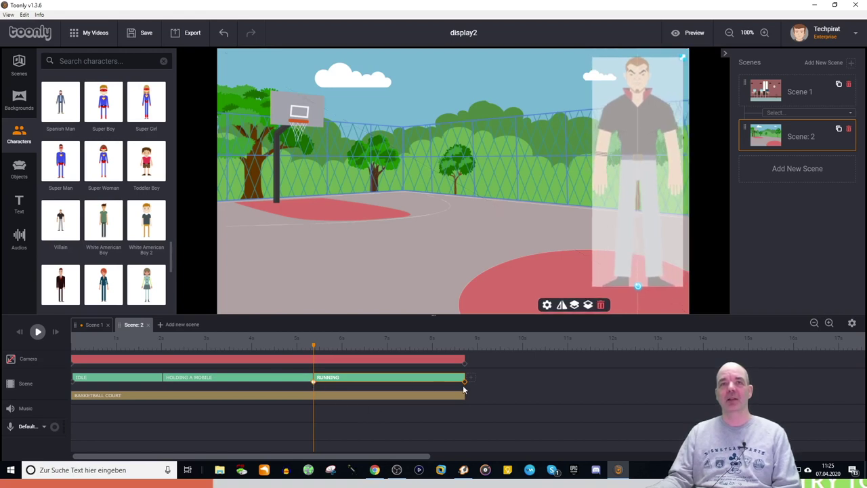
Place the villain in front of the hoop, feet inside the frame, at the Running end keyframe and play from 4 s.
left_click(465, 387)
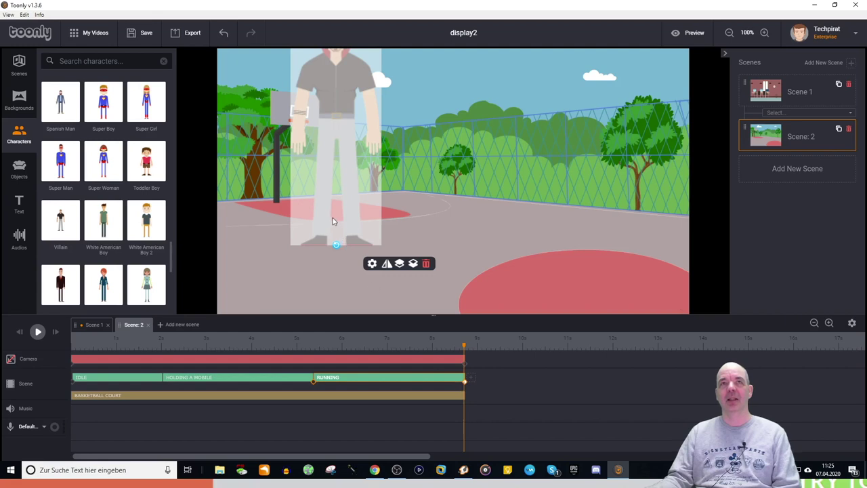
left_click_drag(336, 245, 294, 301)
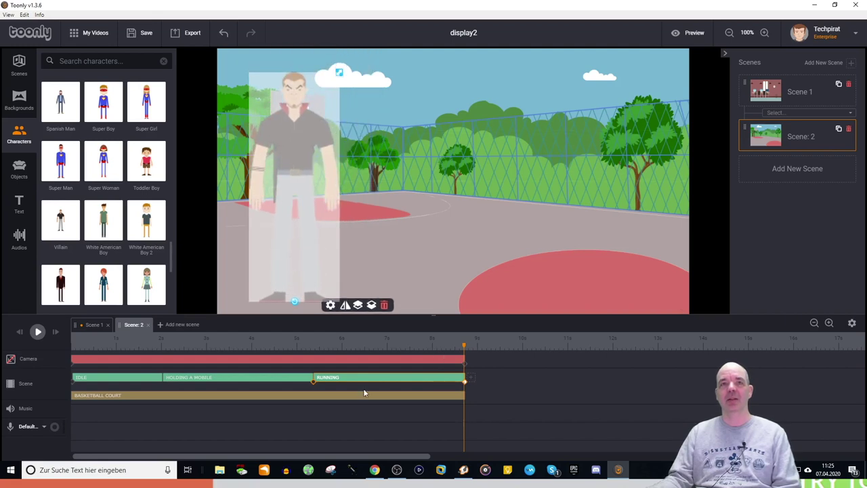
left_click(272, 377)
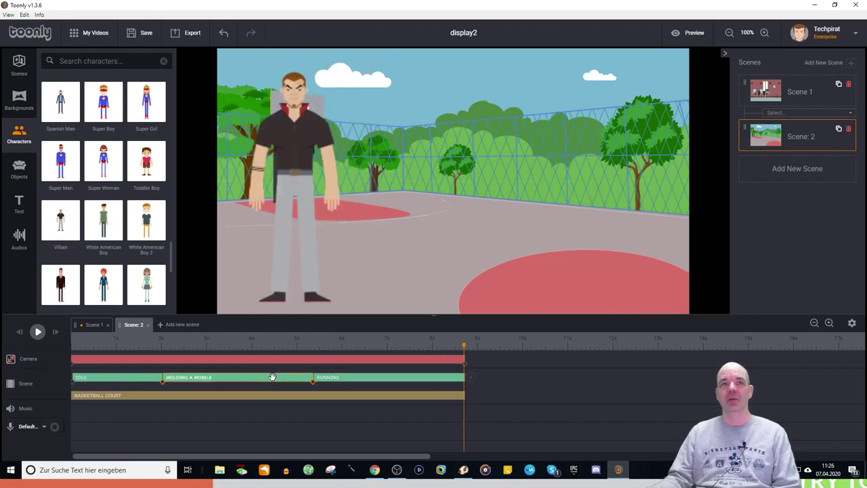
left_click(313, 385)
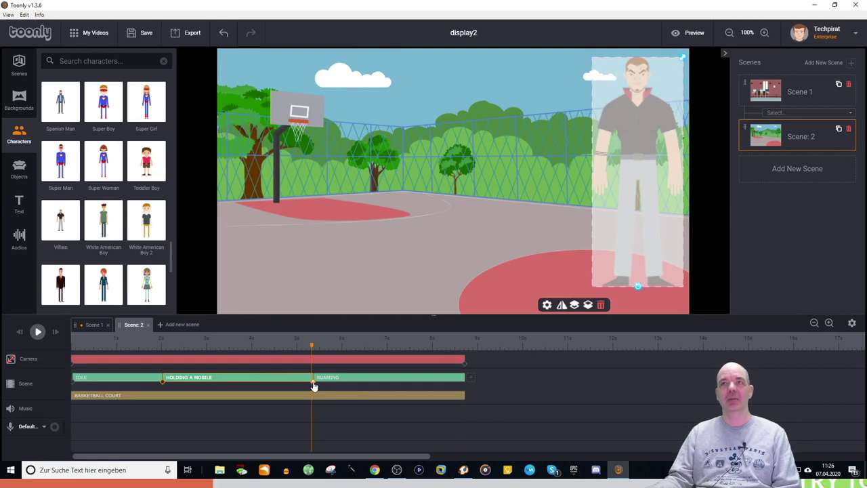
left_click(252, 343)
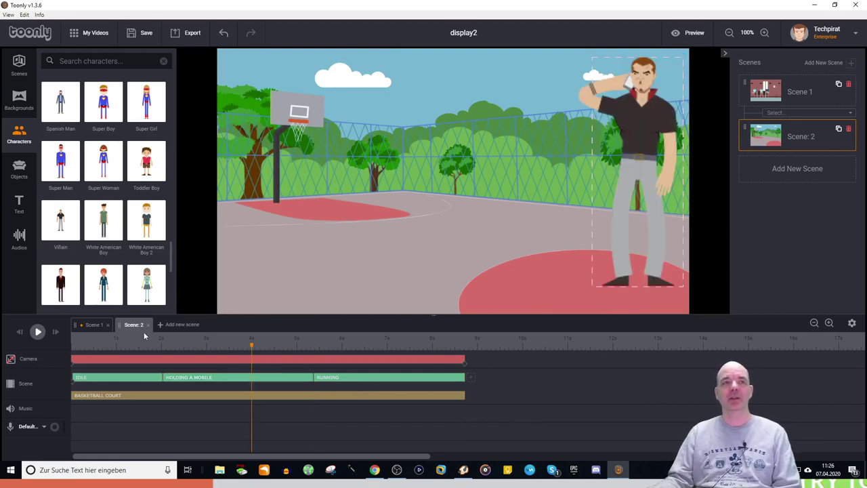
left_click(38, 332)
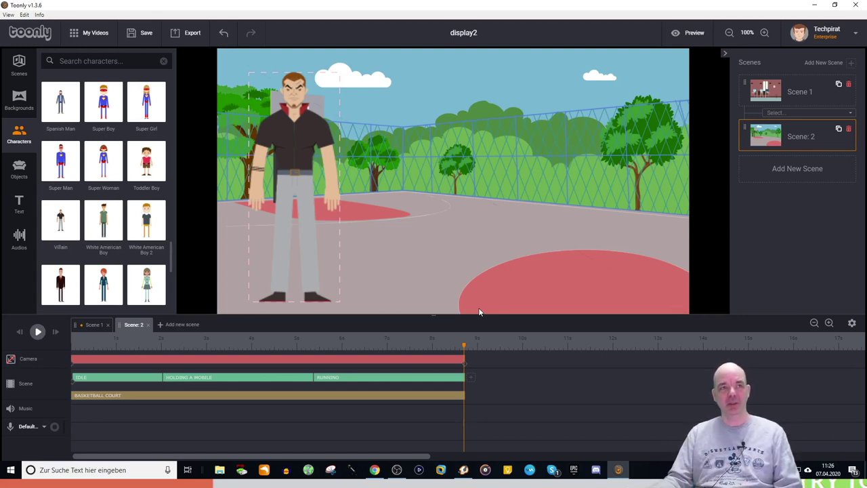
Add techpirat_neu.gif to Scene 1 at about 1.6 s and shrink it to fit inside the upper part of the window.
left_click(92, 338)
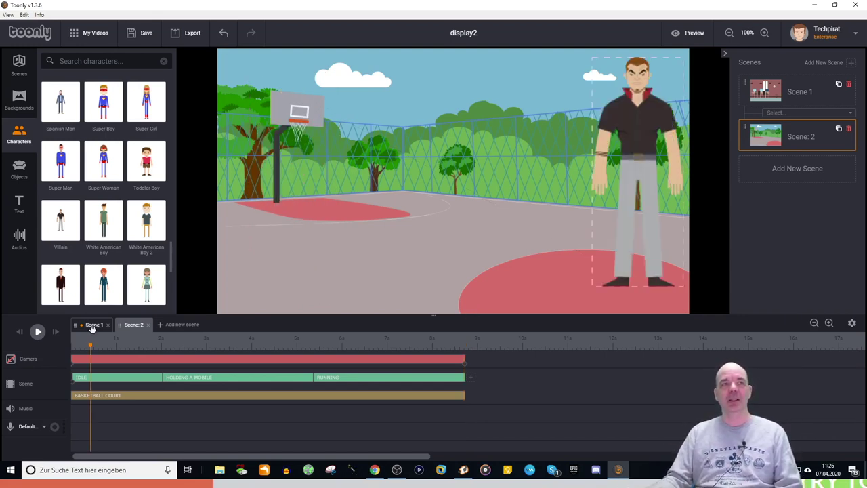
left_click(90, 325)
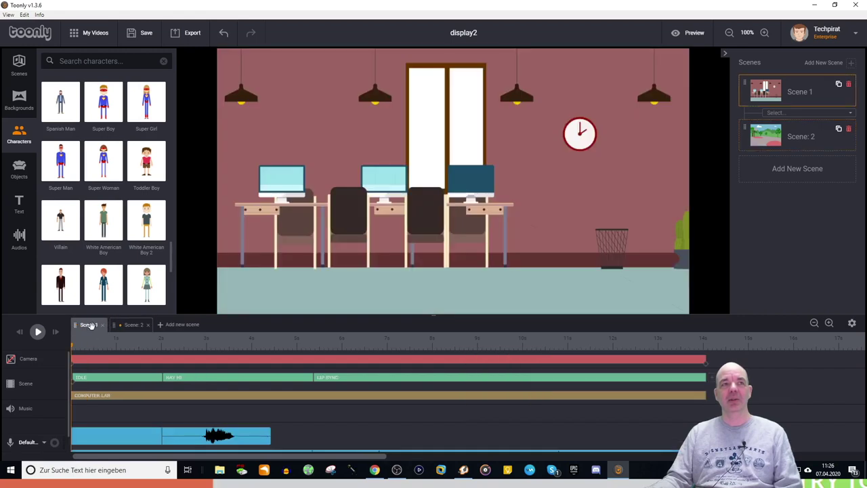
left_click(188, 345)
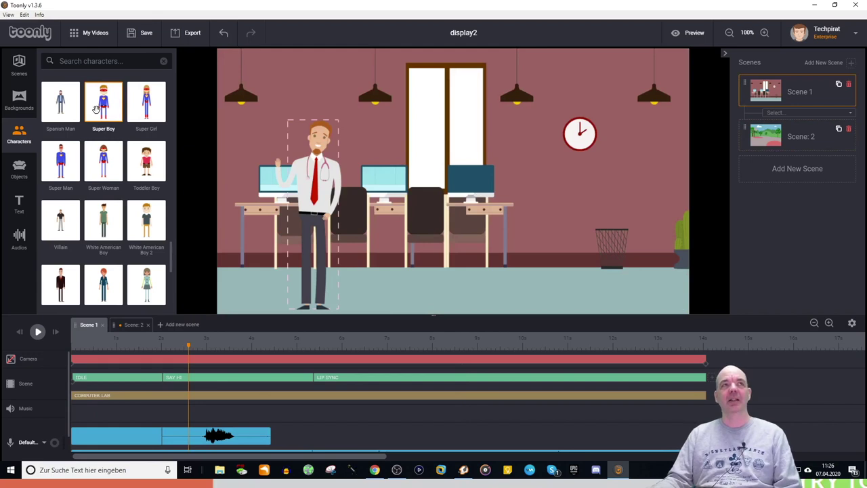
left_click(20, 172)
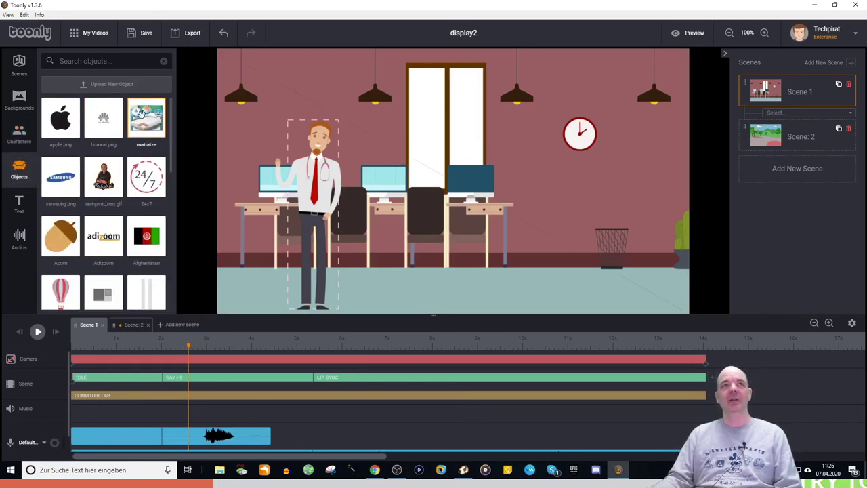
scroll(119, 194, "down", 1)
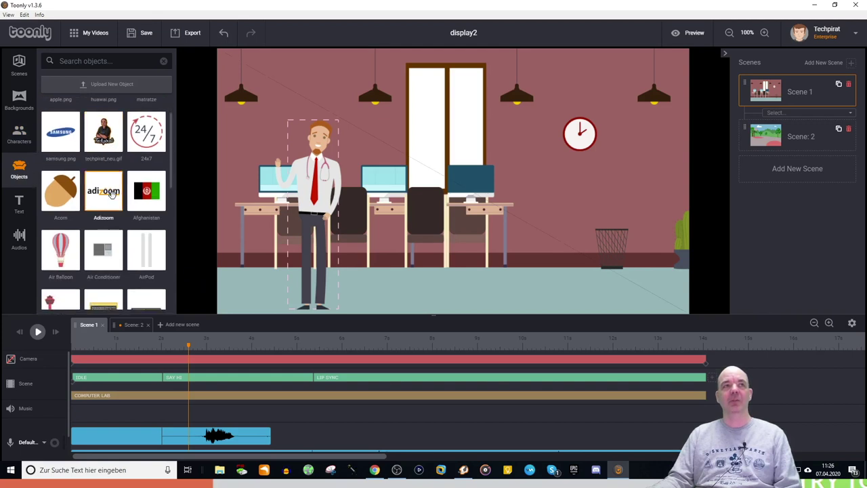
scroll(89, 173, "up", 1)
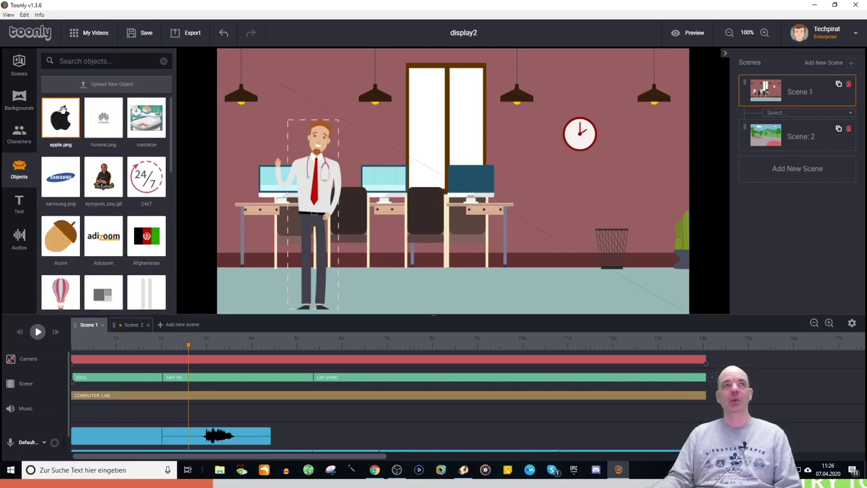
scroll(102, 195, "down", 2)
scroll(112, 197, "up", 2)
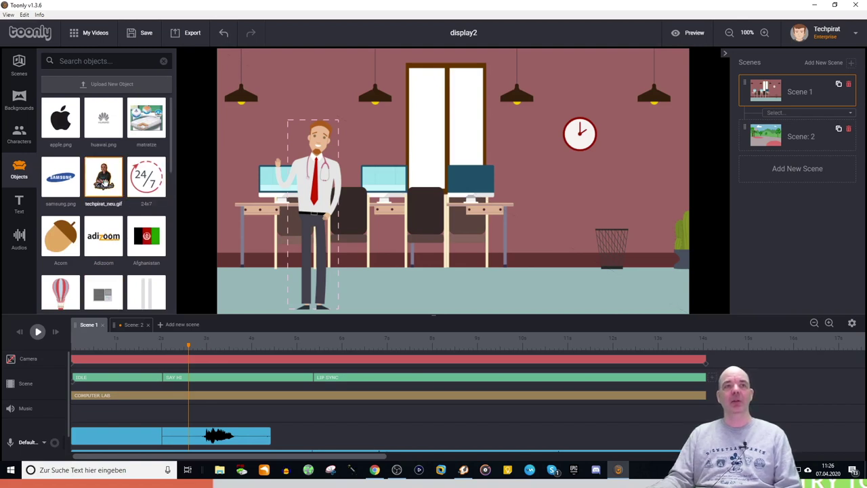
left_click(142, 346)
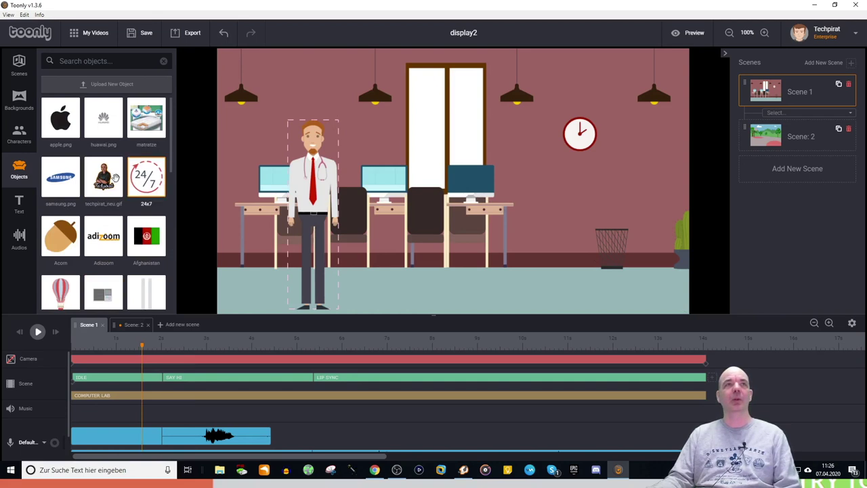
left_click_drag(104, 177, 580, 184)
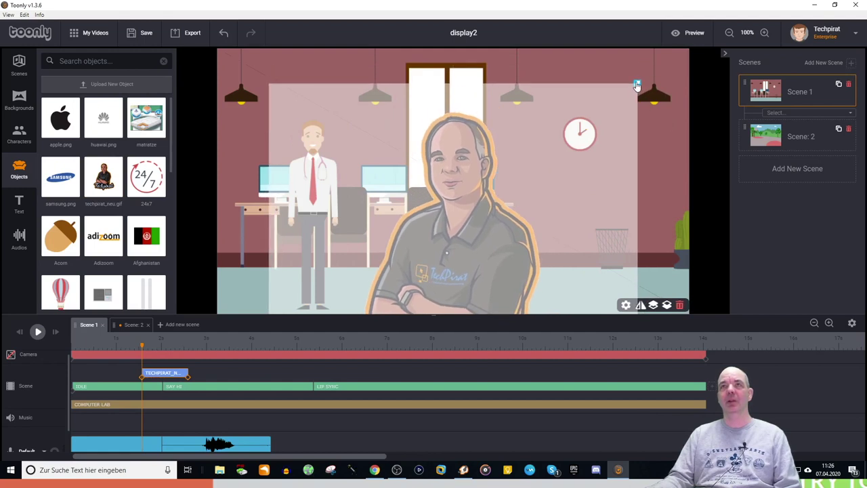
left_click_drag(634, 84, 488, 242)
left_click_drag(453, 272, 446, 115)
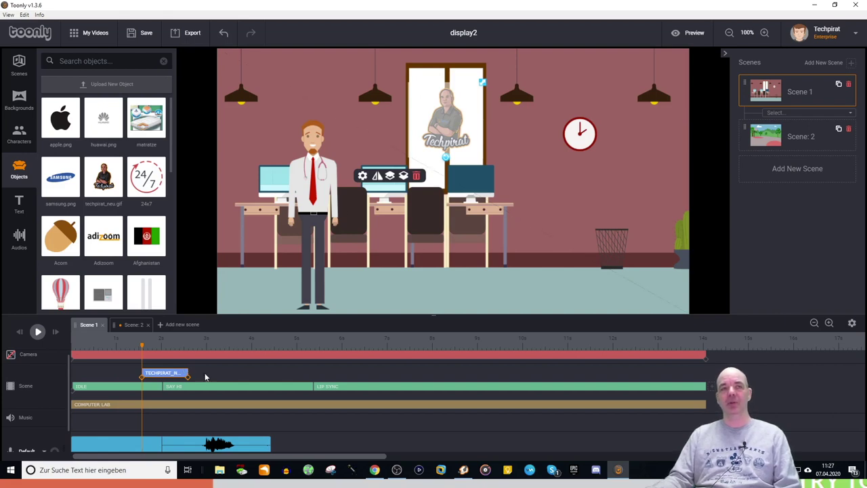
Extend the techpirat_neu.gif clip to the end of Scene 1 and play the scene from the start.
left_click_drag(189, 372, 705, 378)
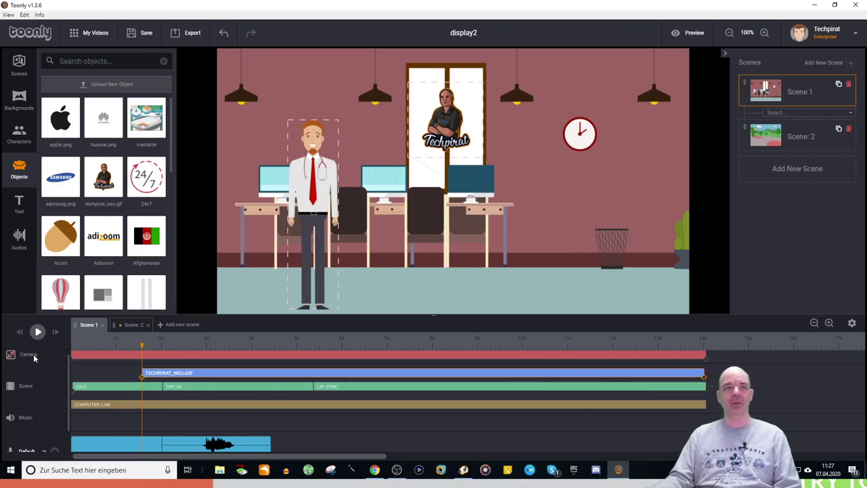
left_click(75, 341)
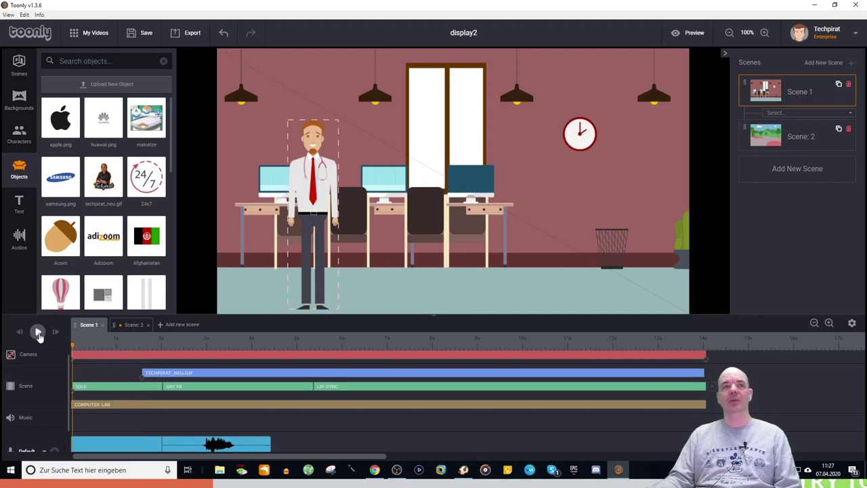
left_click(38, 332)
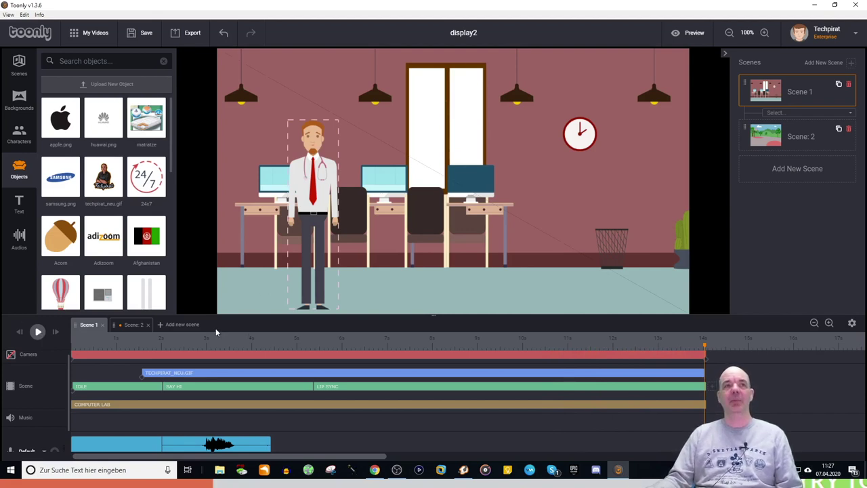
Duplicate Scene: 2, compare the original with its copy, and delete the copy.
left_click(130, 326)
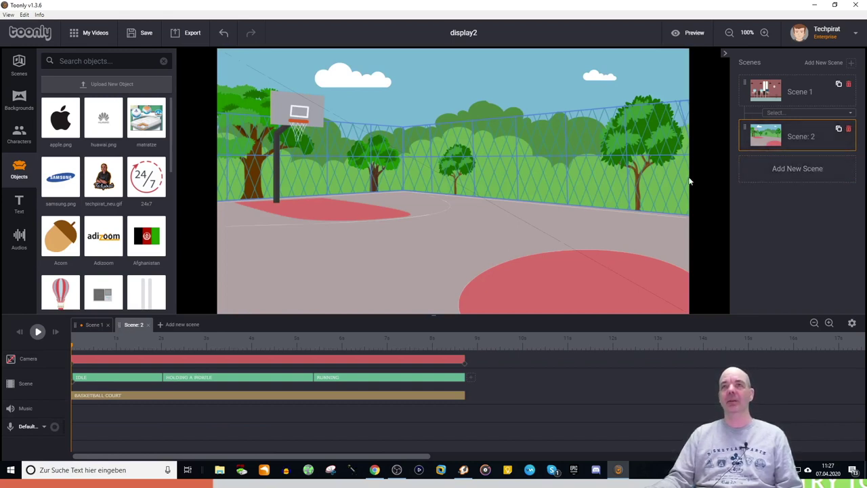
left_click(839, 130)
left_click(798, 182)
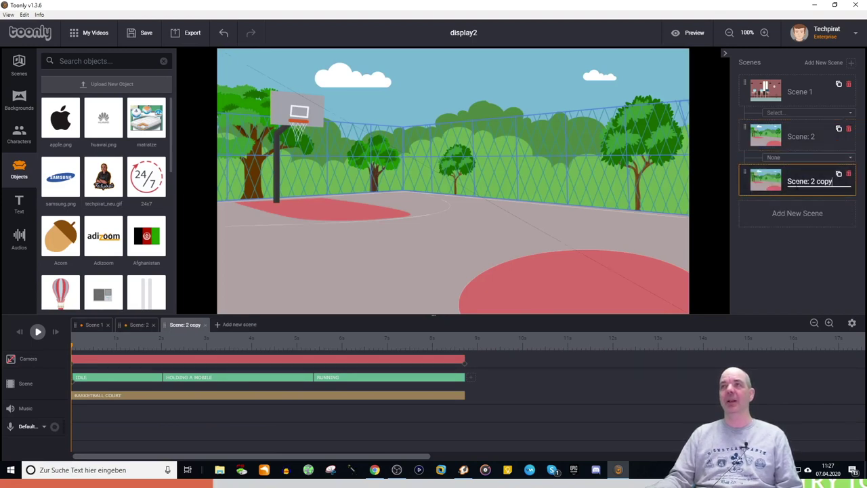
left_click(802, 145)
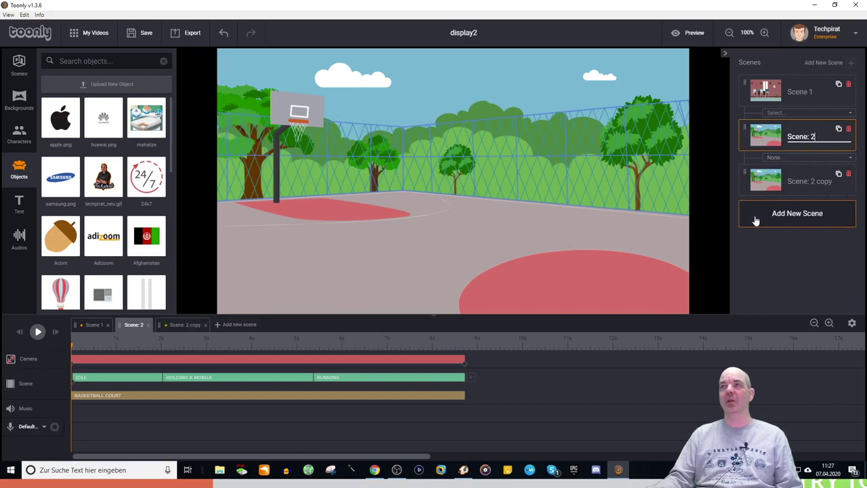
left_click(755, 181)
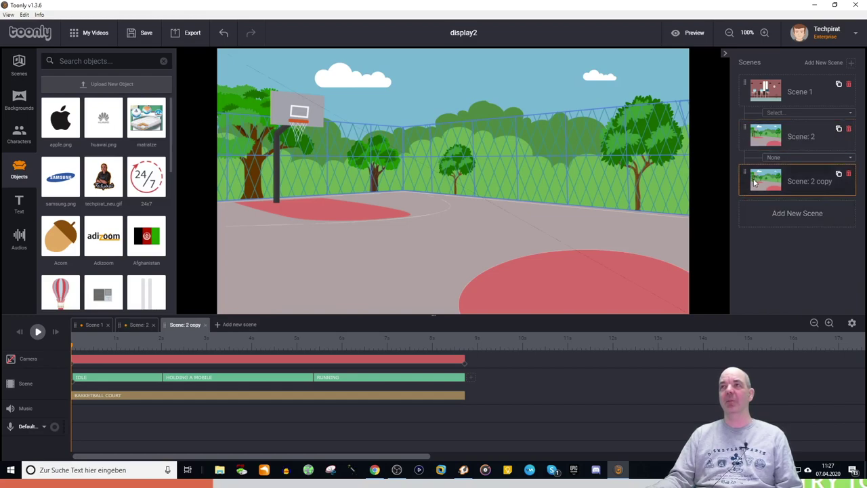
left_click(849, 174)
left_click(499, 261)
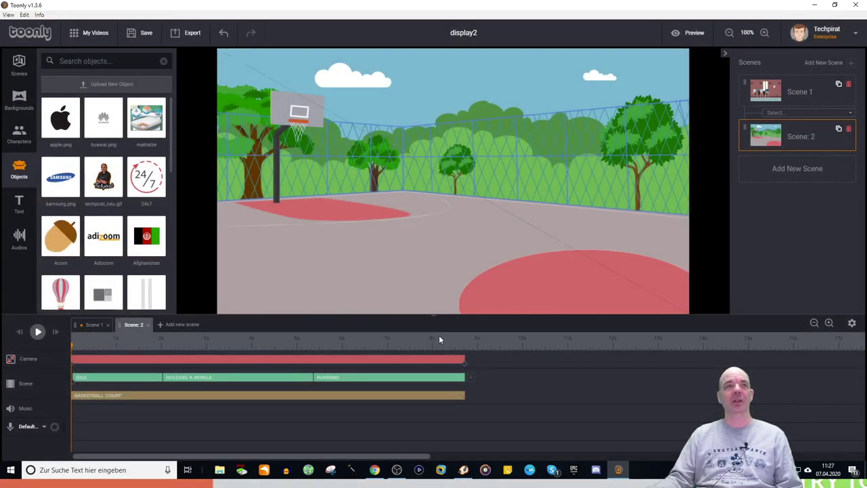
Insert a Joy text in Scene 1 at about 3.3 s, on the wall below the clock.
left_click(93, 324)
left_click(19, 203)
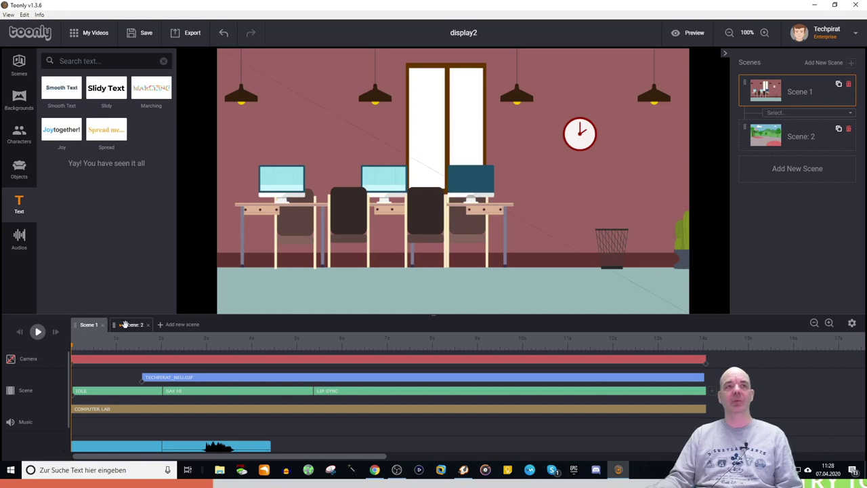
left_click(220, 342)
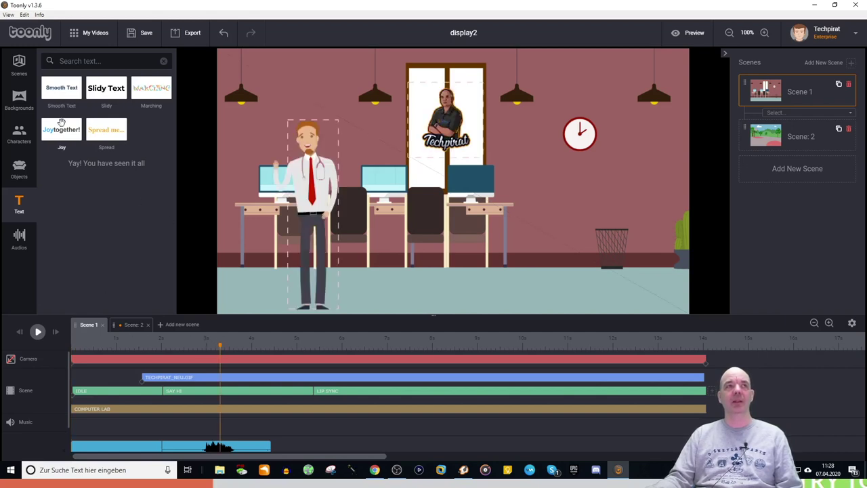
left_click_drag(60, 129, 535, 203)
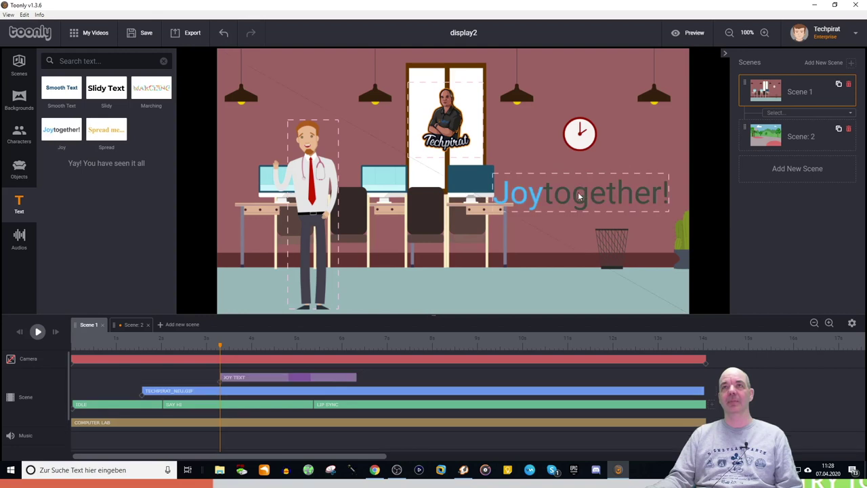
Change the content of the Joy text to "Display Schutz".
left_click(521, 200)
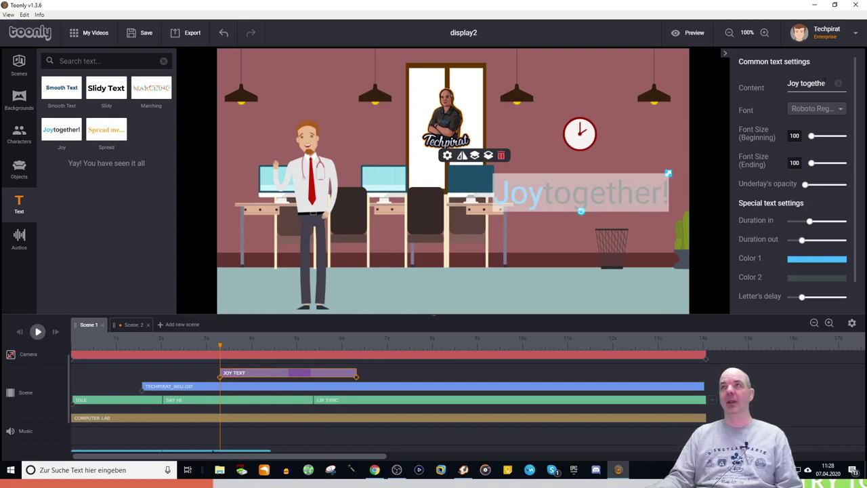
left_click_drag(825, 82, 783, 88)
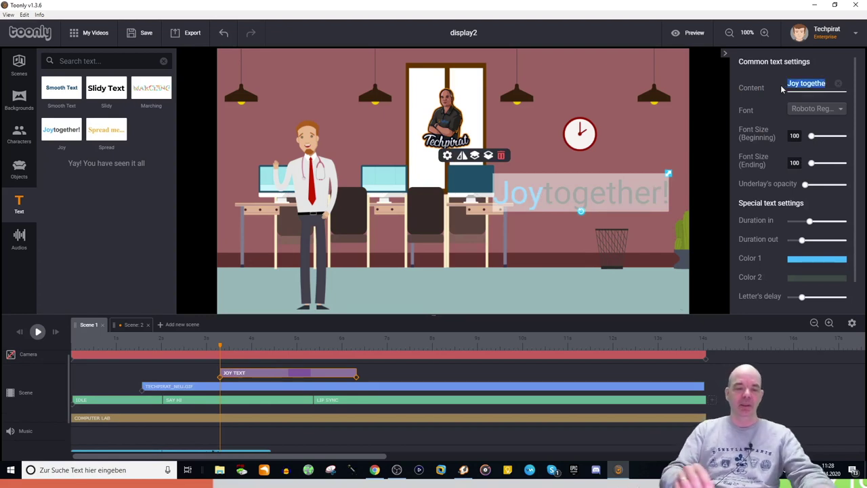
type("Dr!")
type("isplayr!")
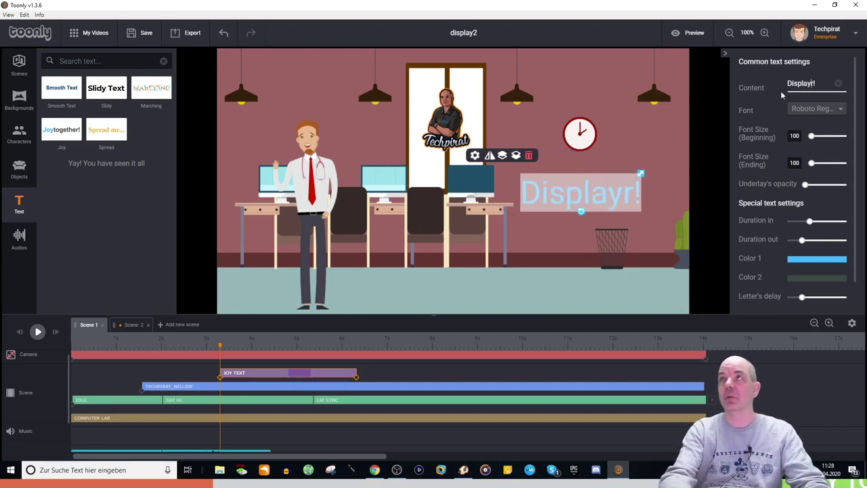
key("BackSpace")
key("BackSpace")
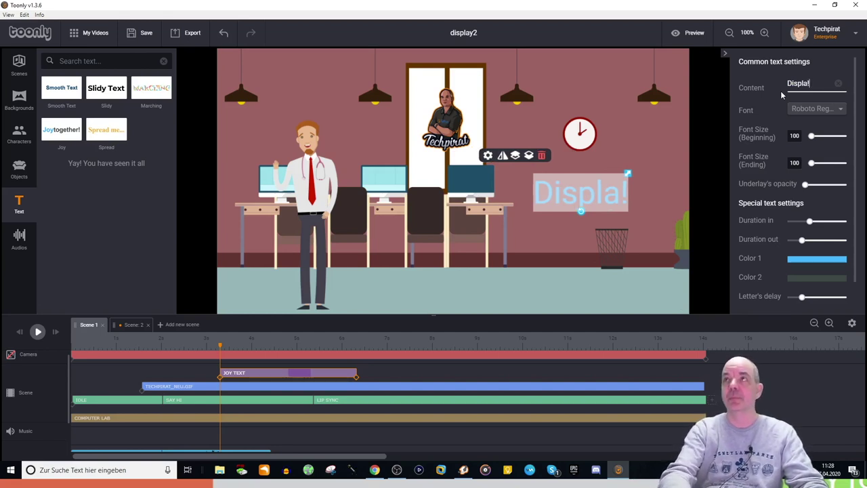
key("Delete")
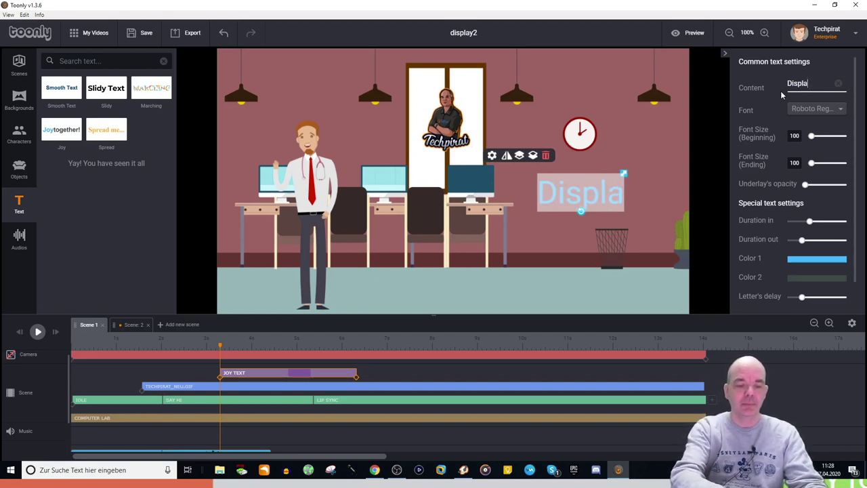
type("y")
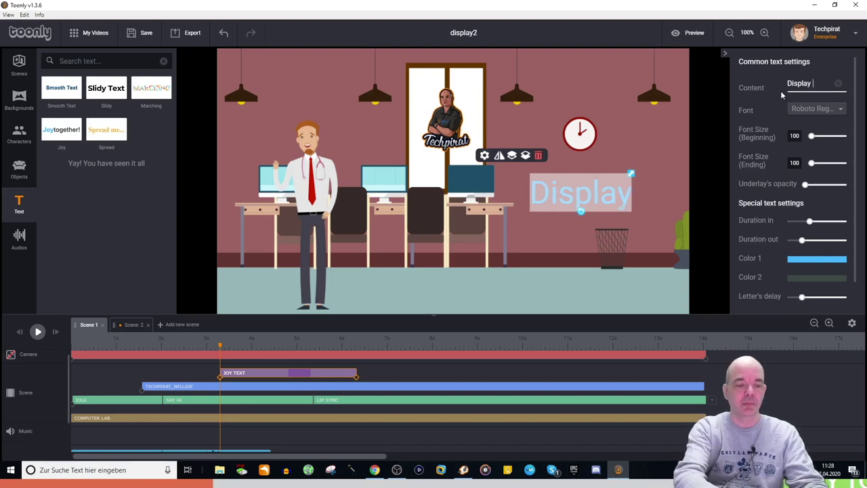
type(" Schutz")
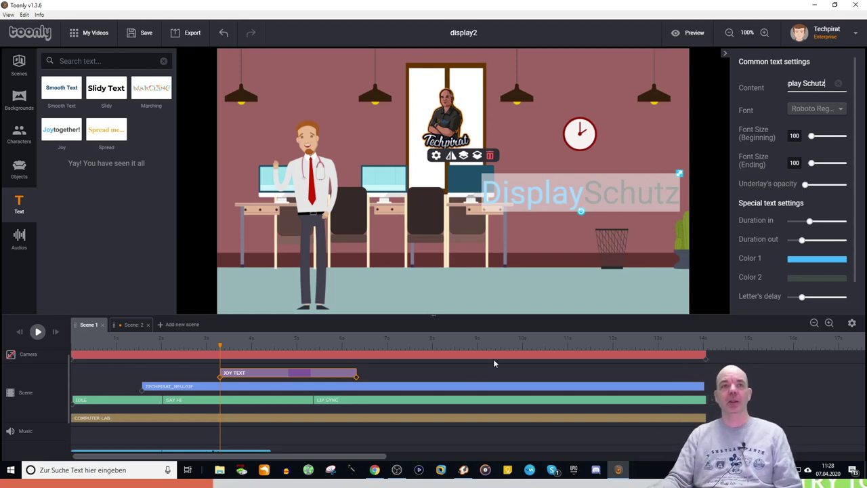
left_click(189, 363)
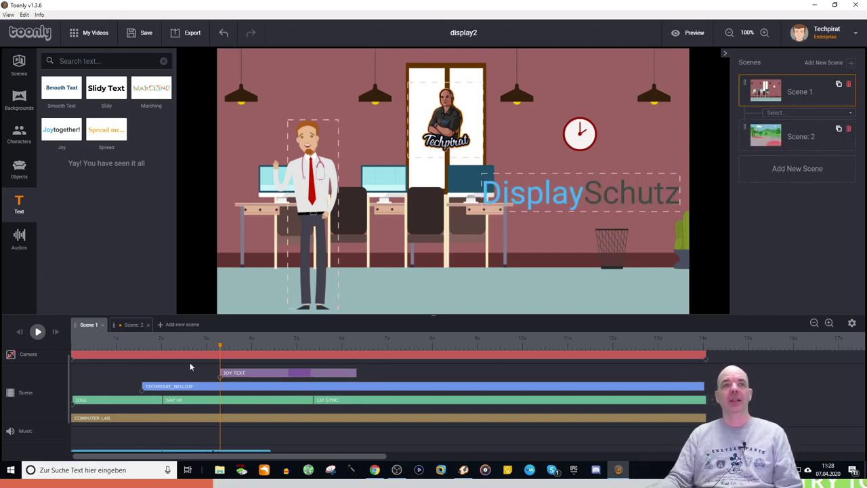
Play Scene 1 from just before the Joy text starts and pause once its animation has finished.
left_click(212, 347)
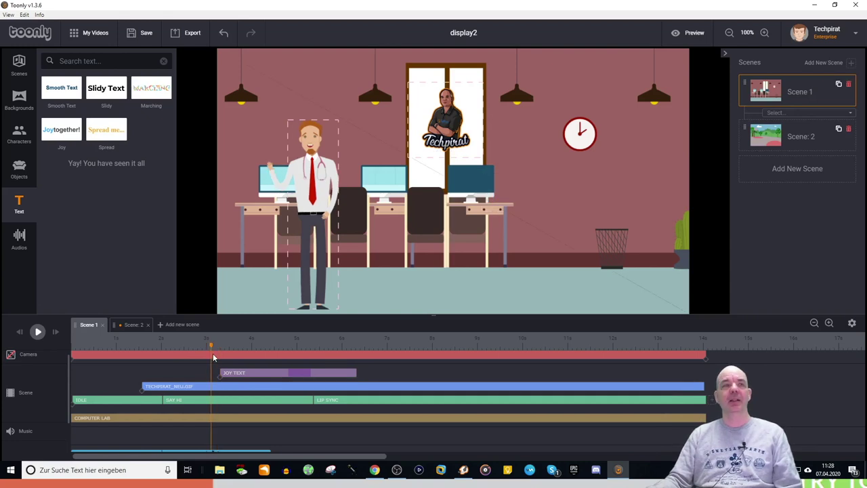
left_click(39, 332)
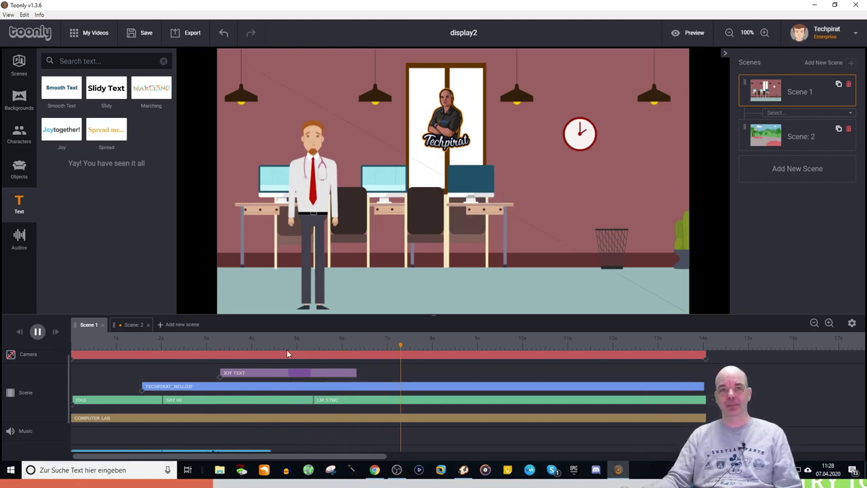
left_click(37, 331)
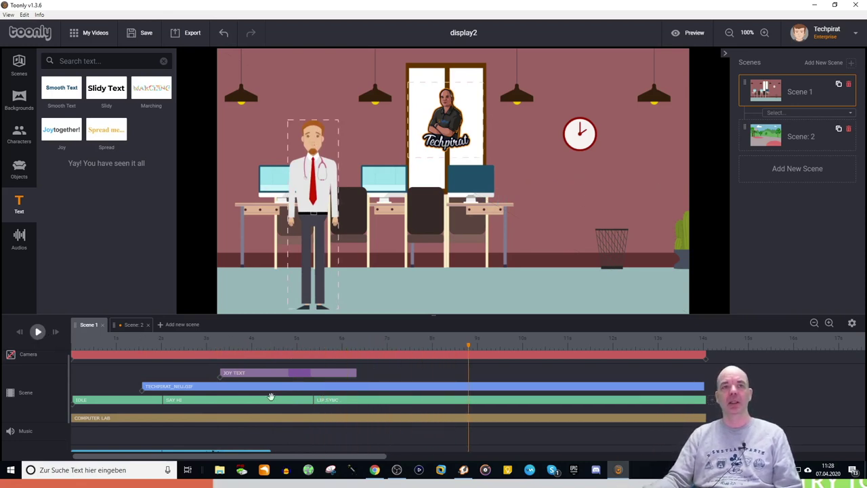
Open the library of audio tracks.
left_click(296, 374)
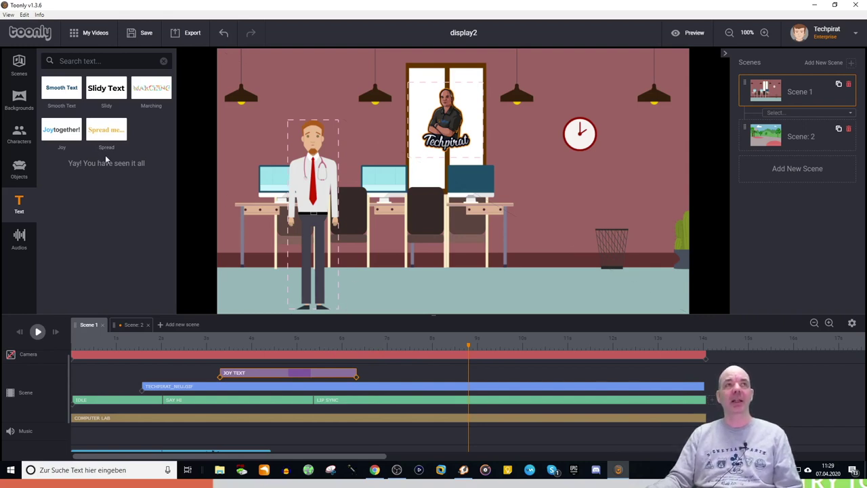
left_click(82, 61)
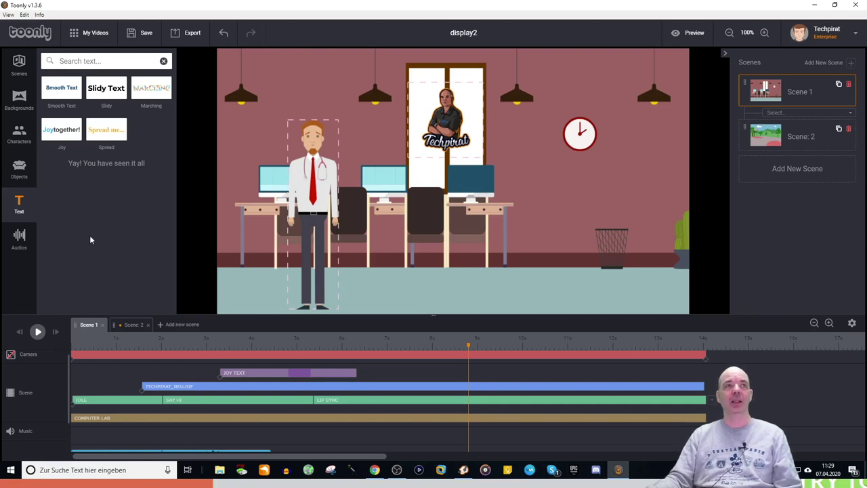
left_click(19, 239)
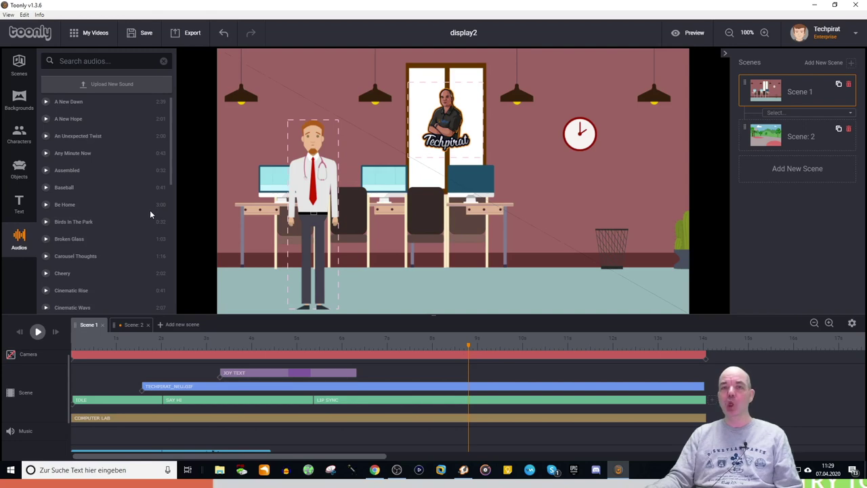
Preview the Broken Glass track from the audio library and stop its playback.
scroll(193, 365, "down", 2)
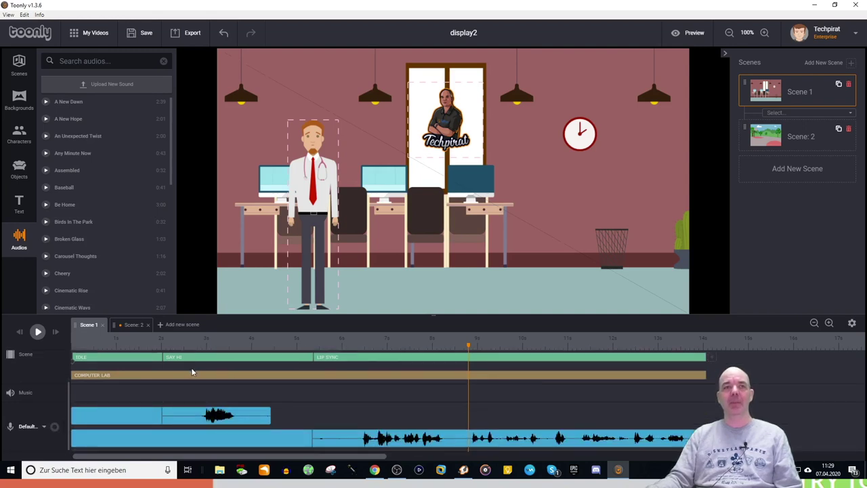
scroll(191, 367, "up", 1)
scroll(191, 367, "down", 1)
scroll(191, 368, "up", 2)
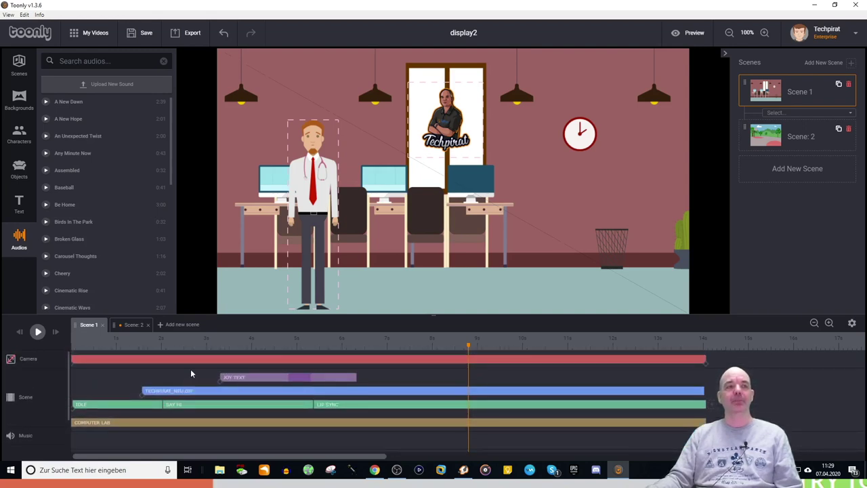
scroll(190, 369, "down", 2)
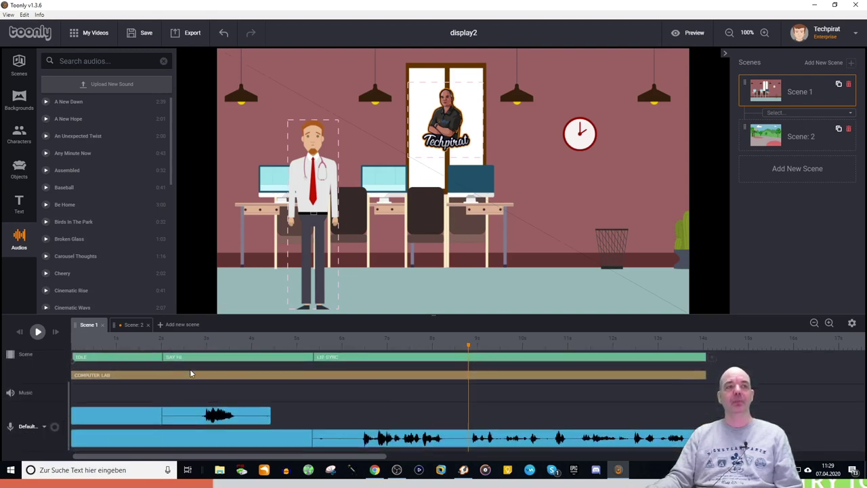
left_click(46, 239)
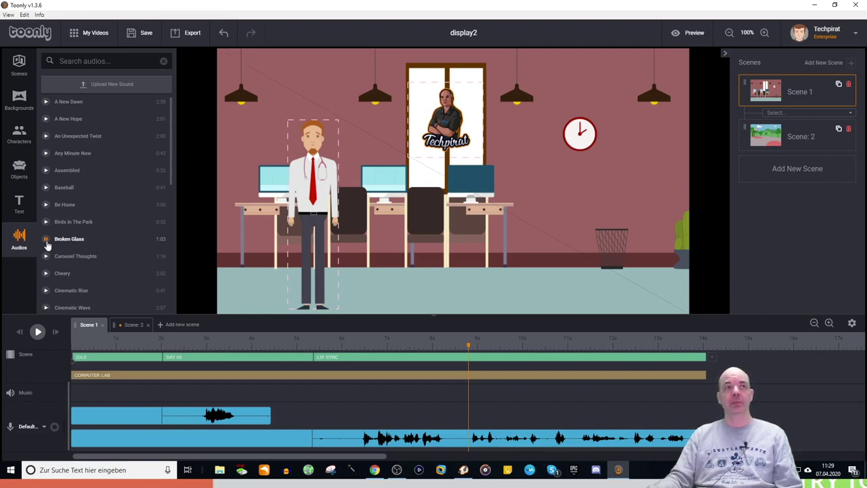
left_click(46, 239)
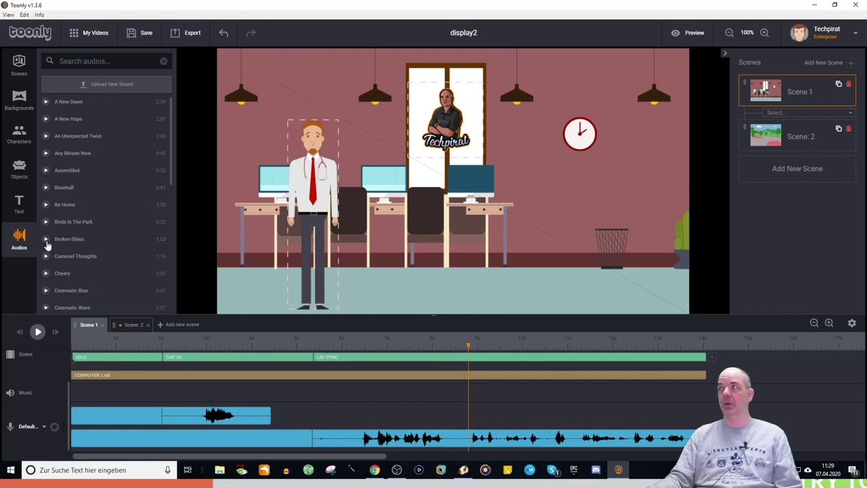
Preview the Favorite Things track, stop it and add it to the music track from the start of Scene 1.
scroll(74, 233, "down", 1)
scroll(81, 238, "down", 5)
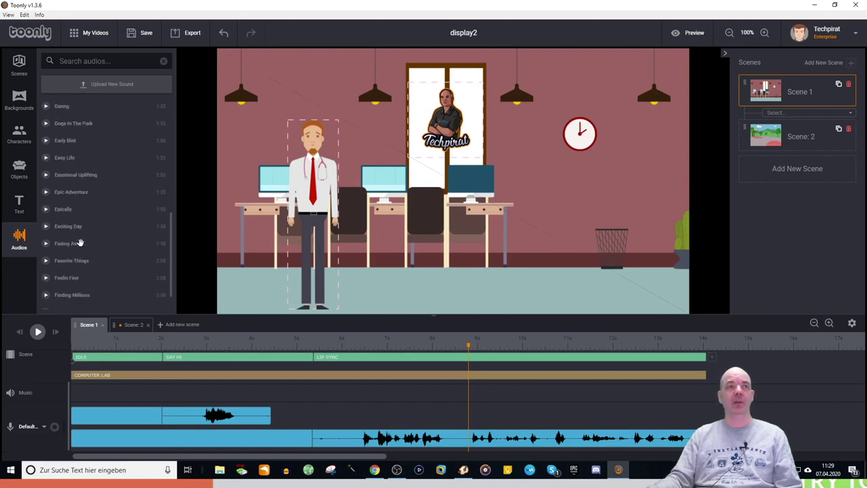
left_click(45, 245)
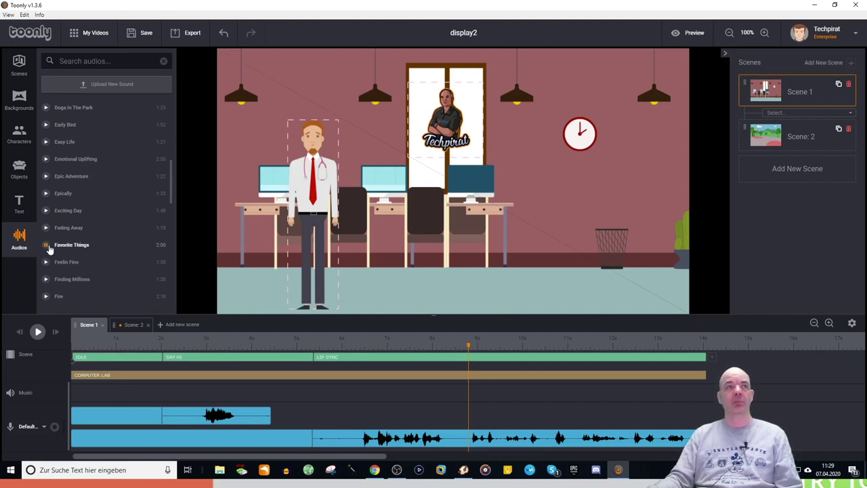
left_click(46, 246)
left_click_drag(64, 246, 71, 403)
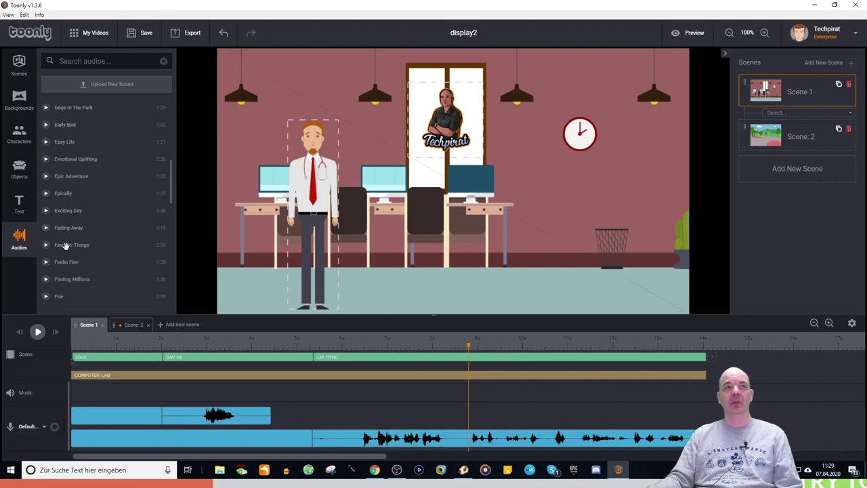
left_click_drag(61, 247, 255, 271)
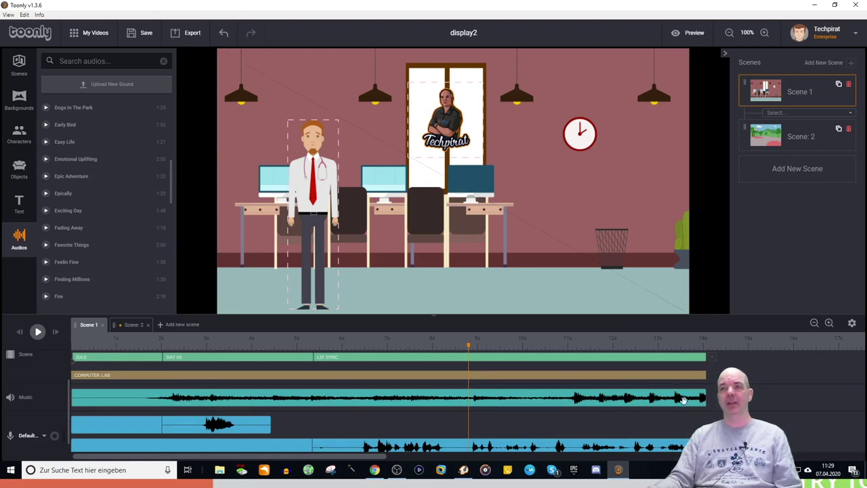
Set the Favorite Things music clip's volume to 18%, enable Fade Out and save its sound settings.
left_click(160, 398)
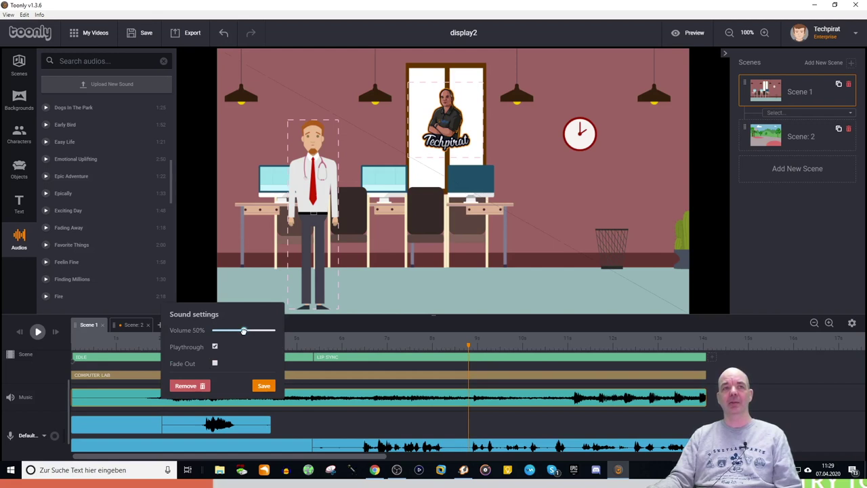
left_click_drag(243, 331, 229, 331)
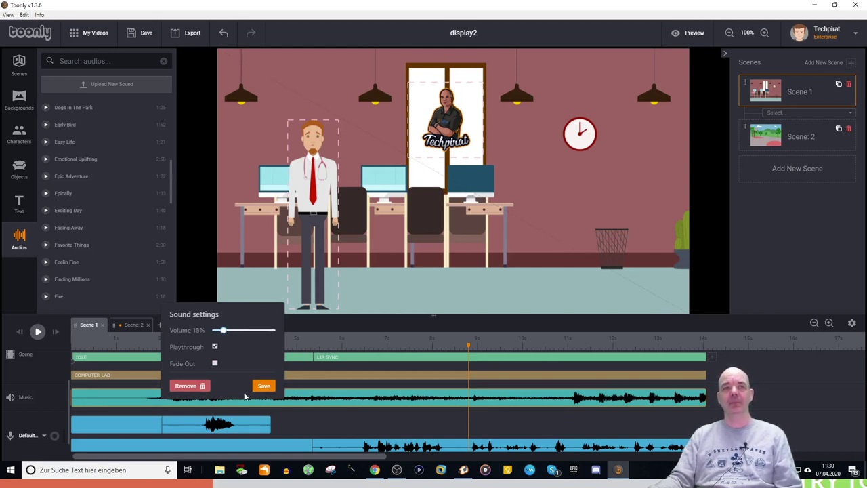
left_click(215, 364)
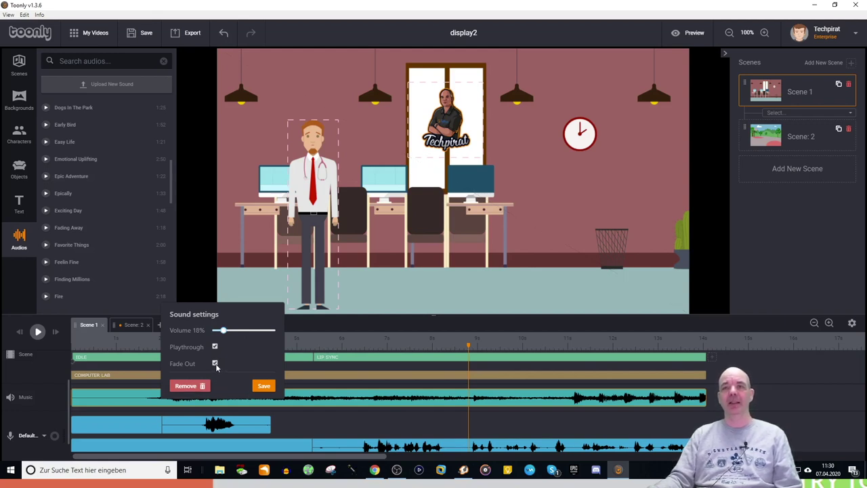
left_click(264, 387)
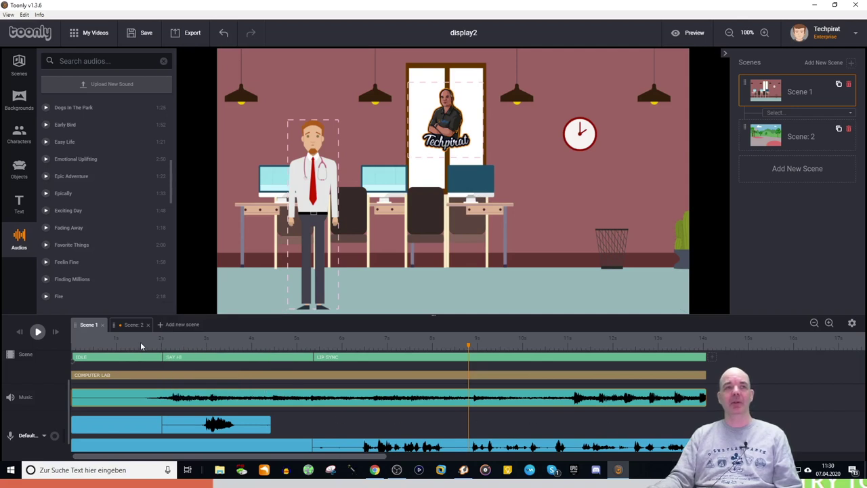
Play Scene 1 from about 0.2 s to check the background music against the voice recordings.
left_click(81, 340)
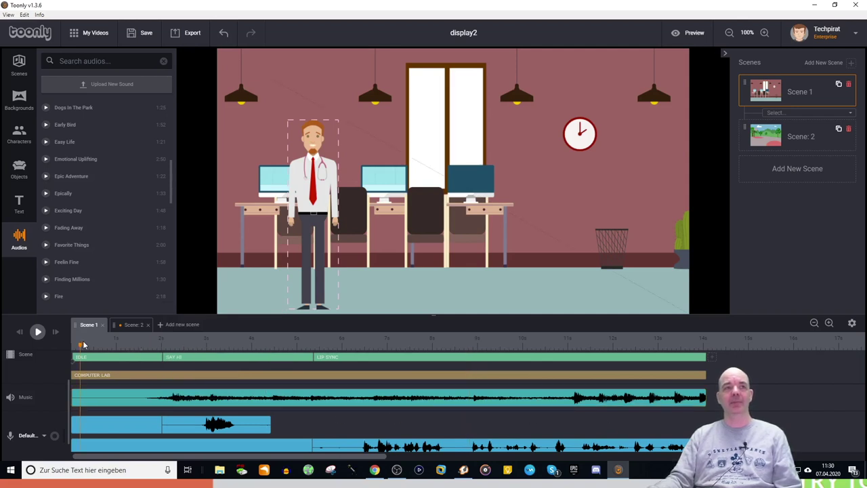
left_click(43, 332)
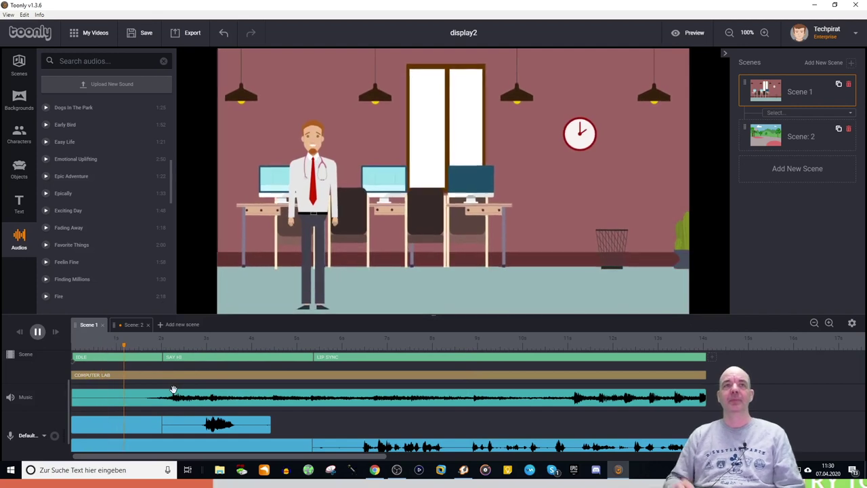